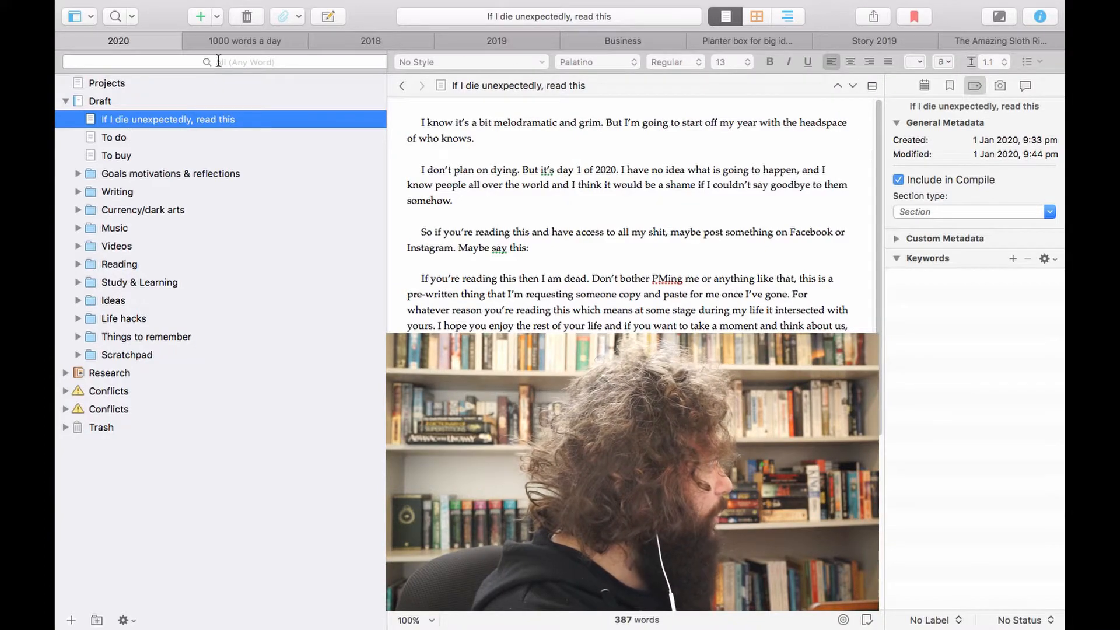
- Look through the open 1000 words a day and 2018 projects, and open the Manuscript's Rewriting folder in the Story 2019 project
left_click(246, 42)
left_click(394, 46)
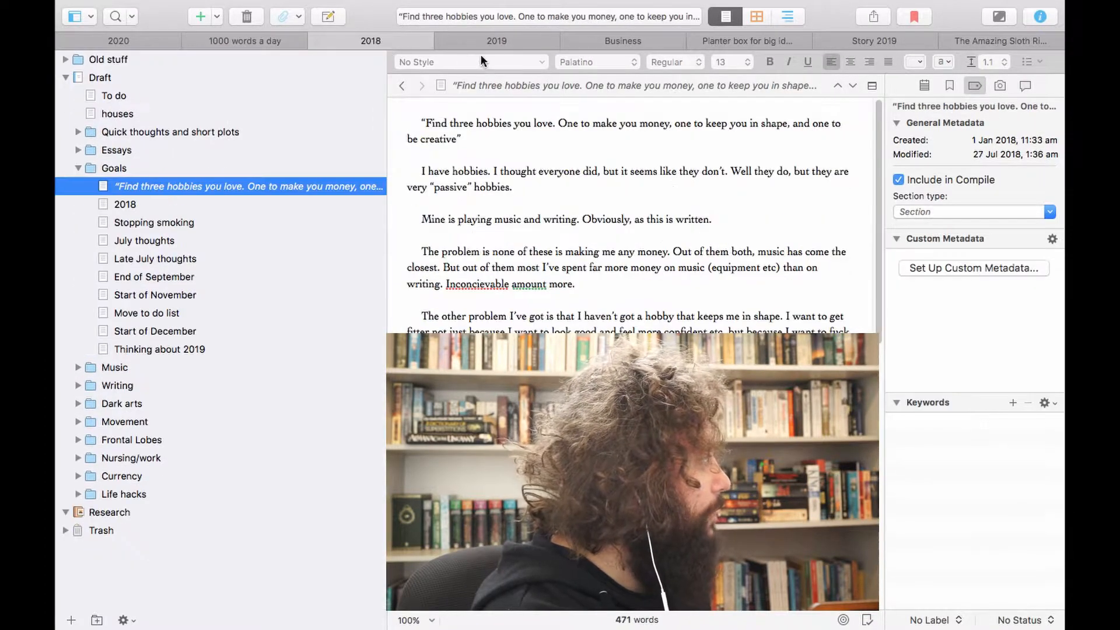
left_click(877, 40)
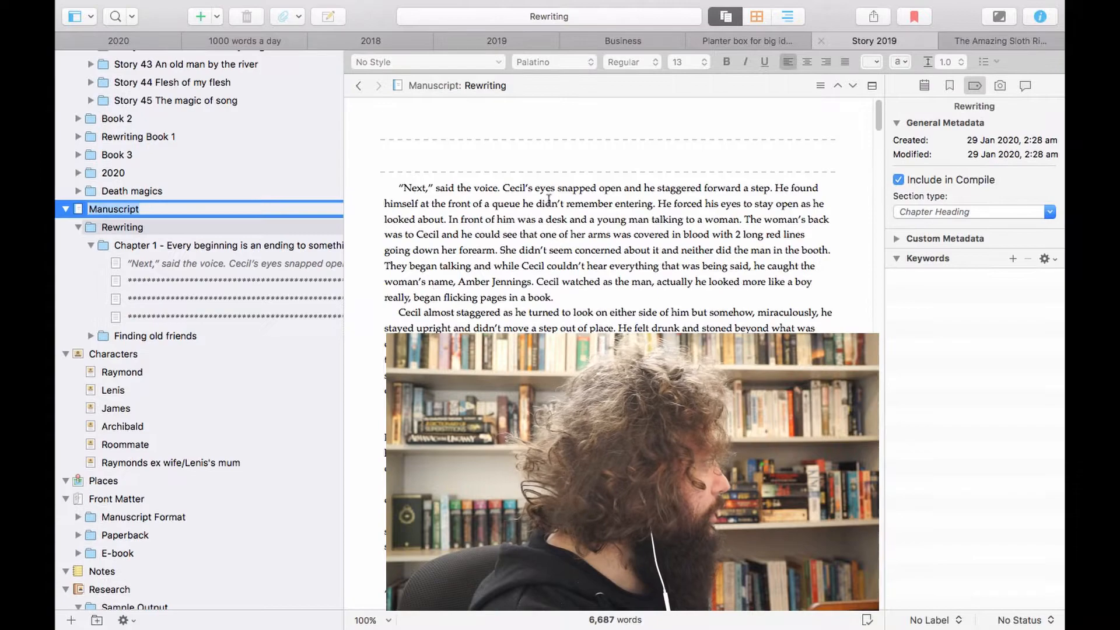
left_click(135, 229)
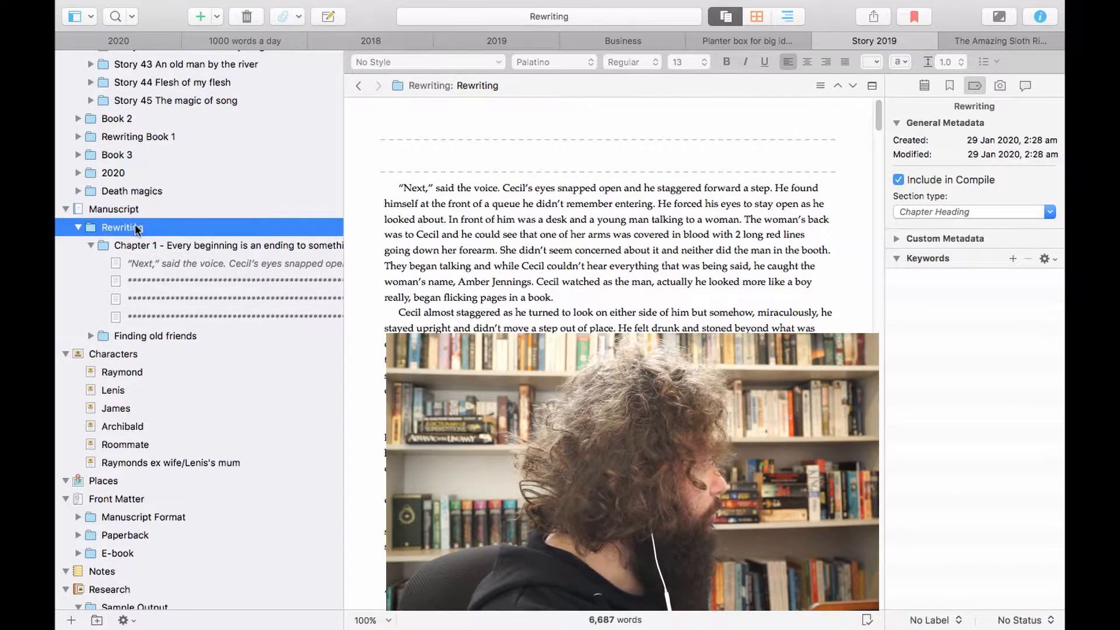
left_click(123, 209)
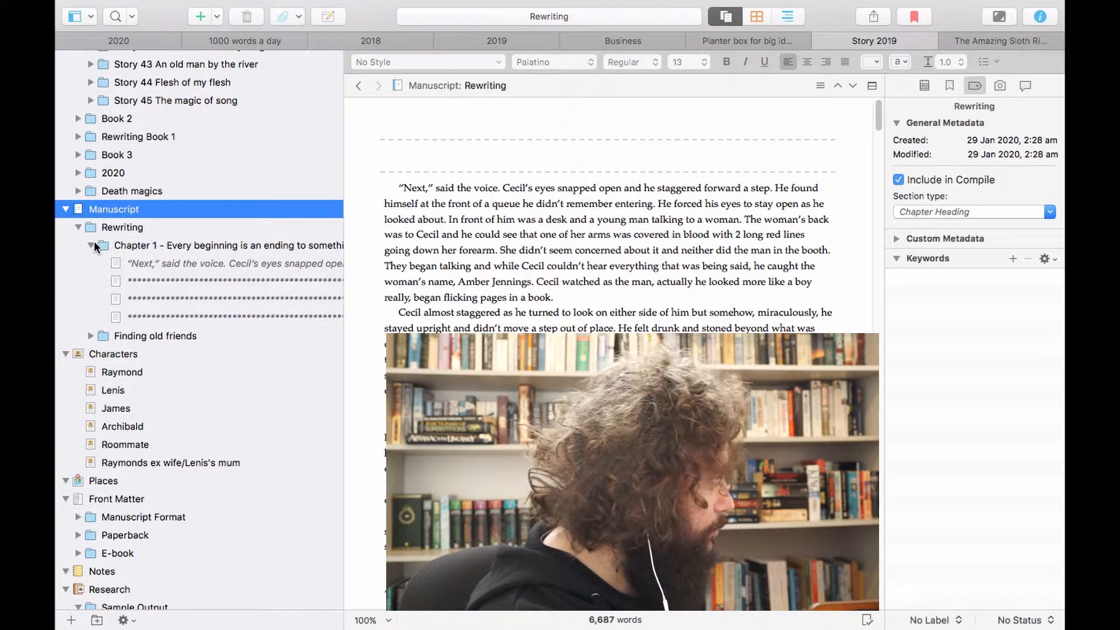
- Look through the story folders above the Manuscript and expand the 2020 folder to examine its drafts and journal entries
scroll(95, 245, "up", 5)
scroll(121, 180, "up", 3)
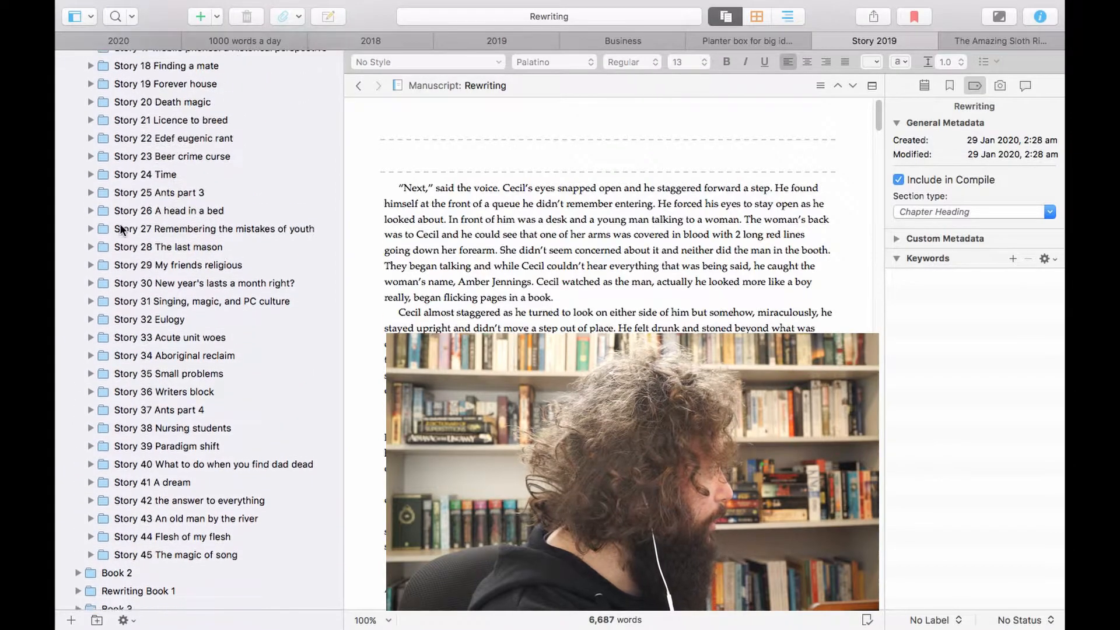
scroll(93, 332, "down", 4)
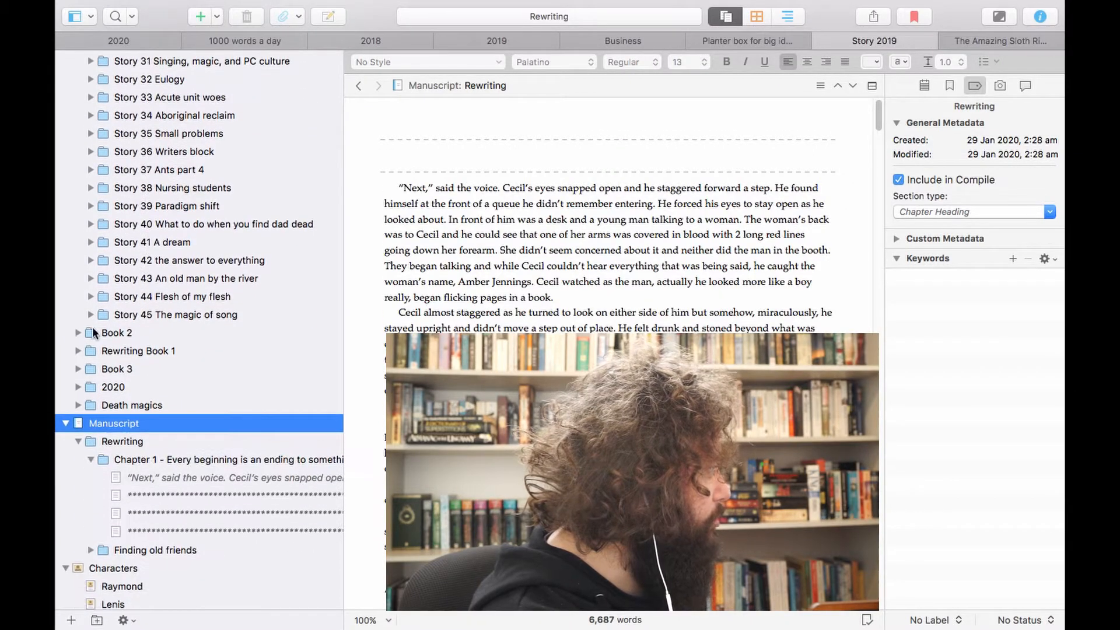
left_click(77, 386)
scroll(151, 406, "down", 5)
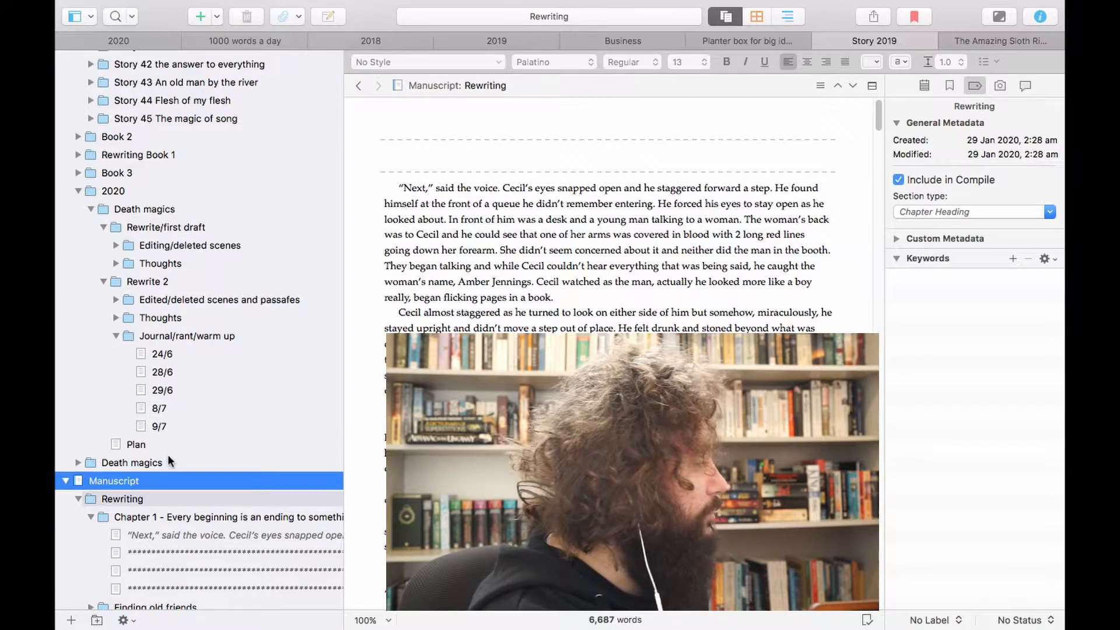
scroll(168, 461, "up", 3)
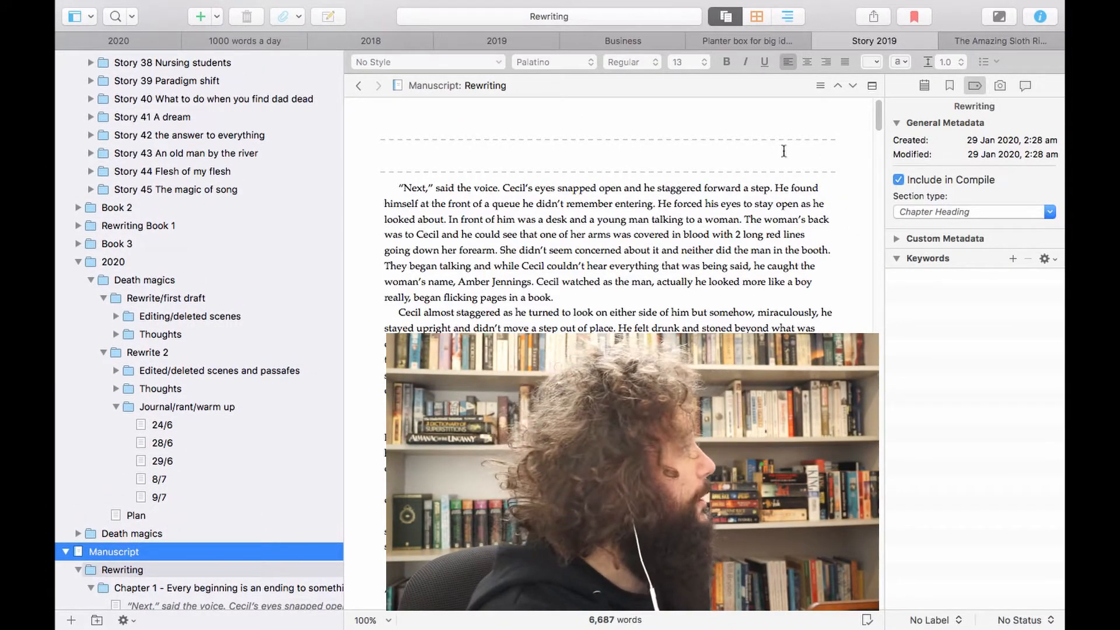
- Return to the 2020 project and look inside the Scratchpad and Things to remember folders, leaving only Scratchpad expanded
left_click(132, 41)
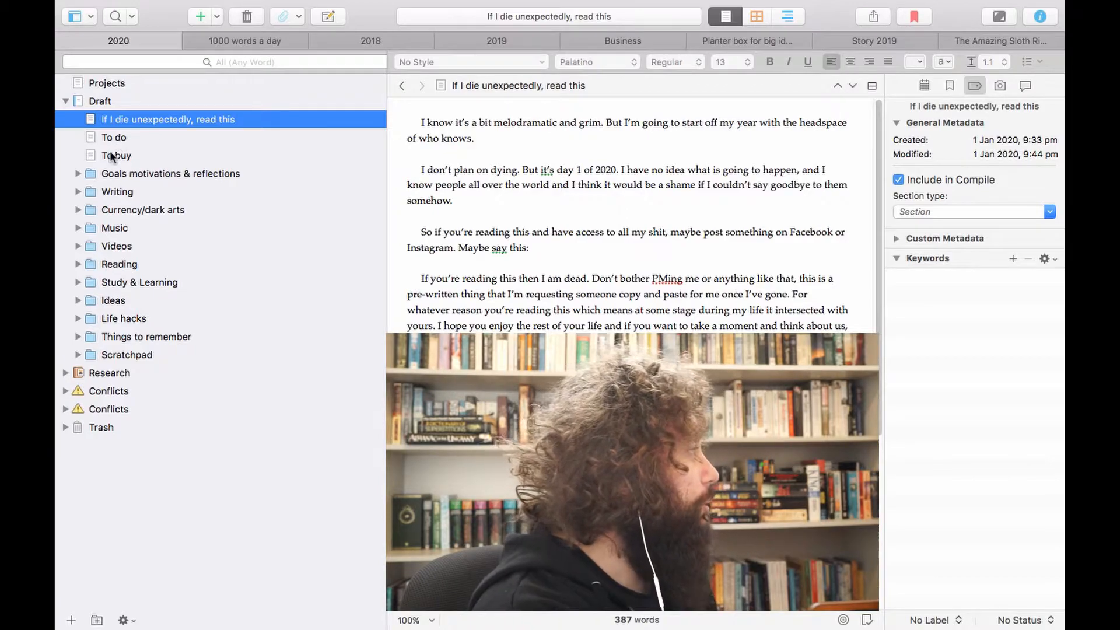
left_click(79, 354)
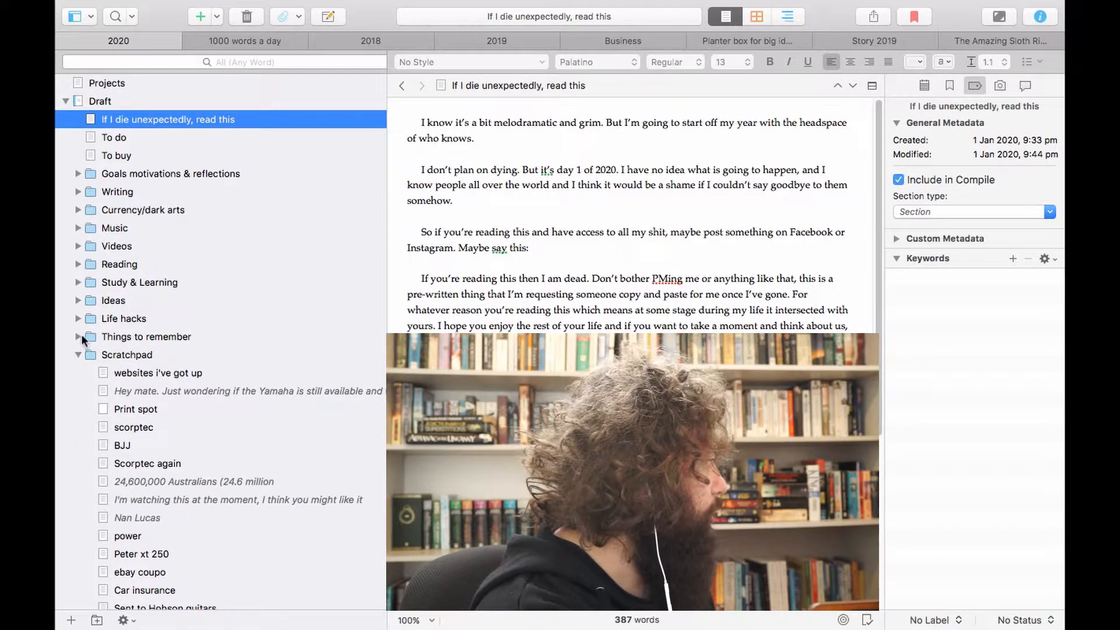
left_click(78, 336)
scroll(166, 392, "down", 3)
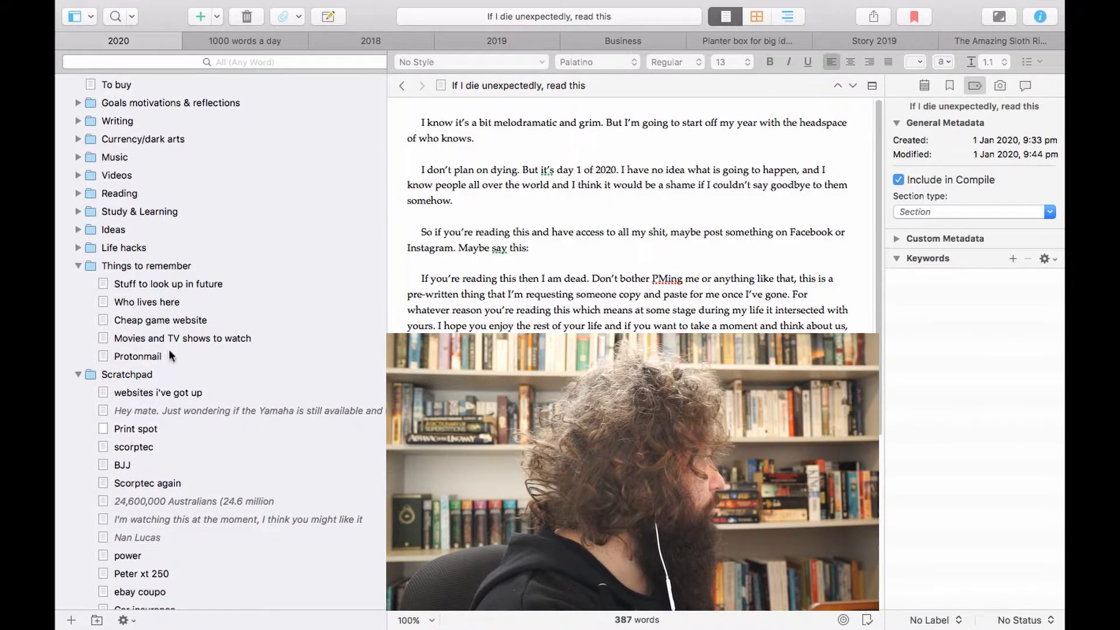
scroll(117, 385, "down", 3)
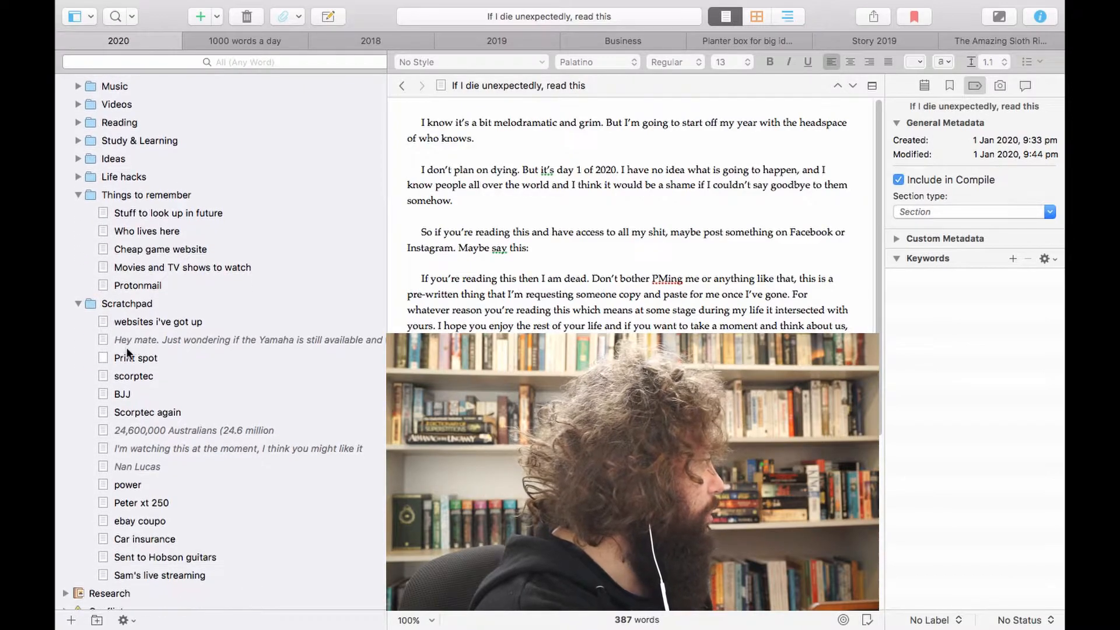
scroll(127, 351, "down", 2)
scroll(133, 336, "up", 4)
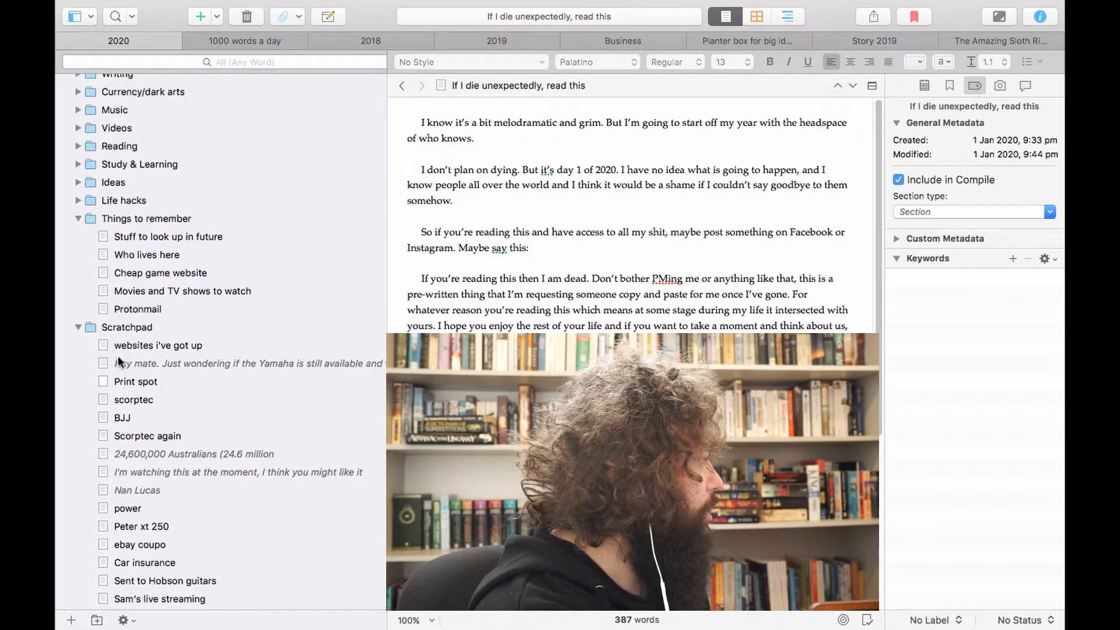
left_click(77, 217)
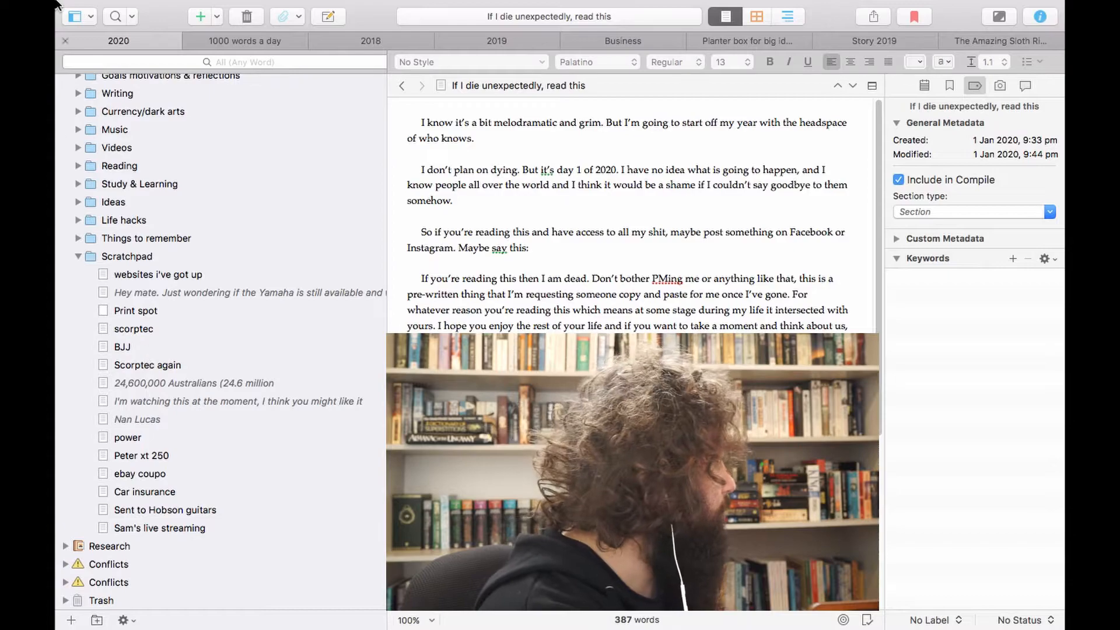
- Add two new documents to the Scratchpad folder and name the second one "write in it"
left_click(126, 256)
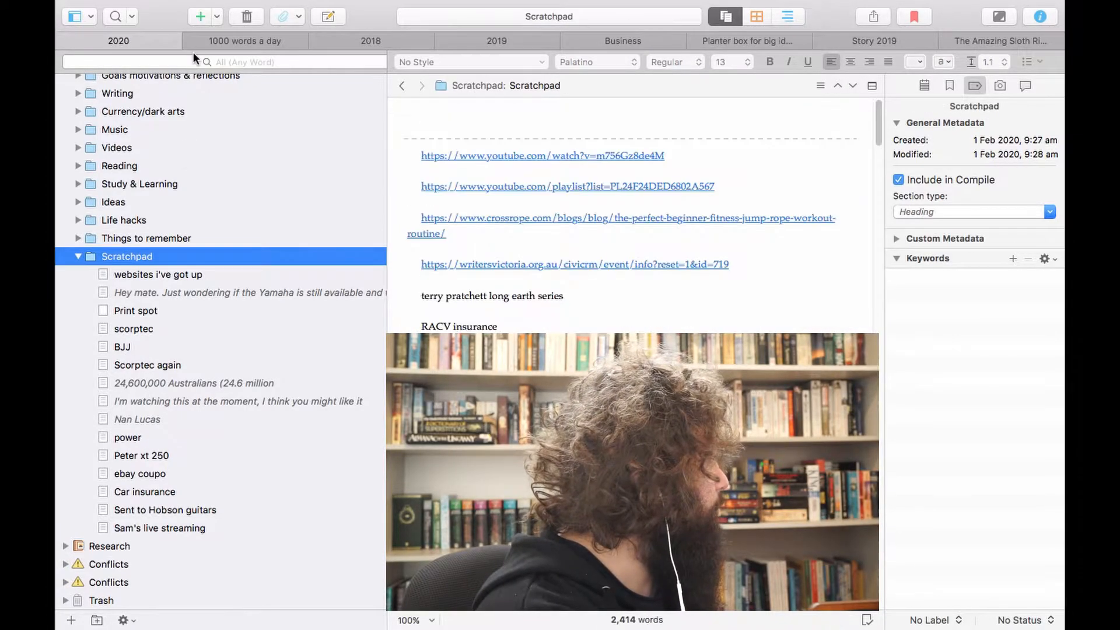
mouse_move(202, 24)
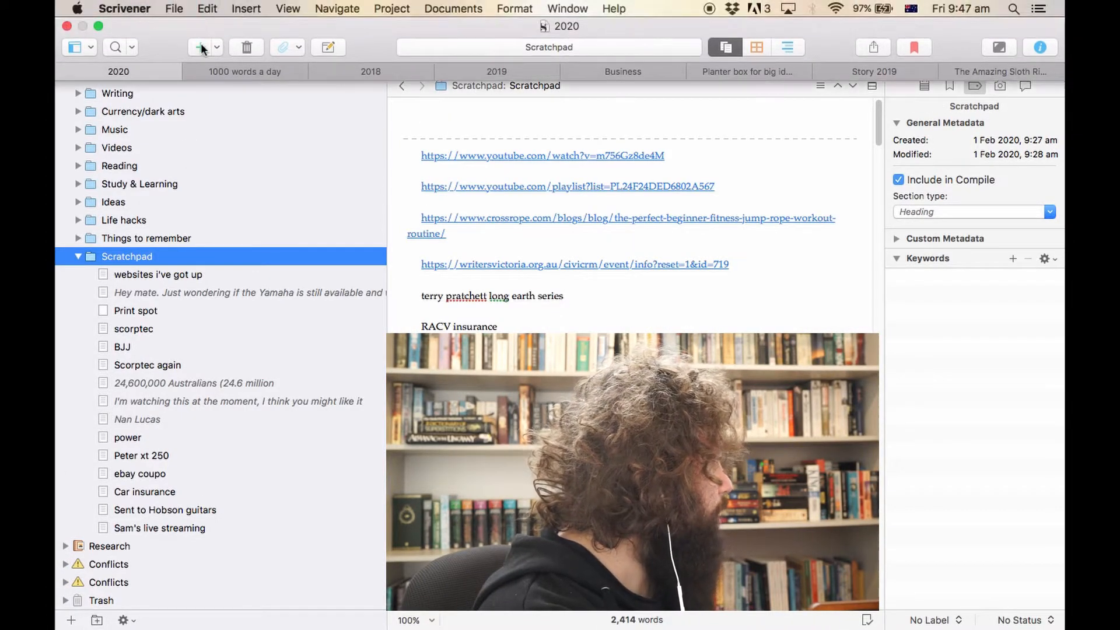
left_click(201, 46)
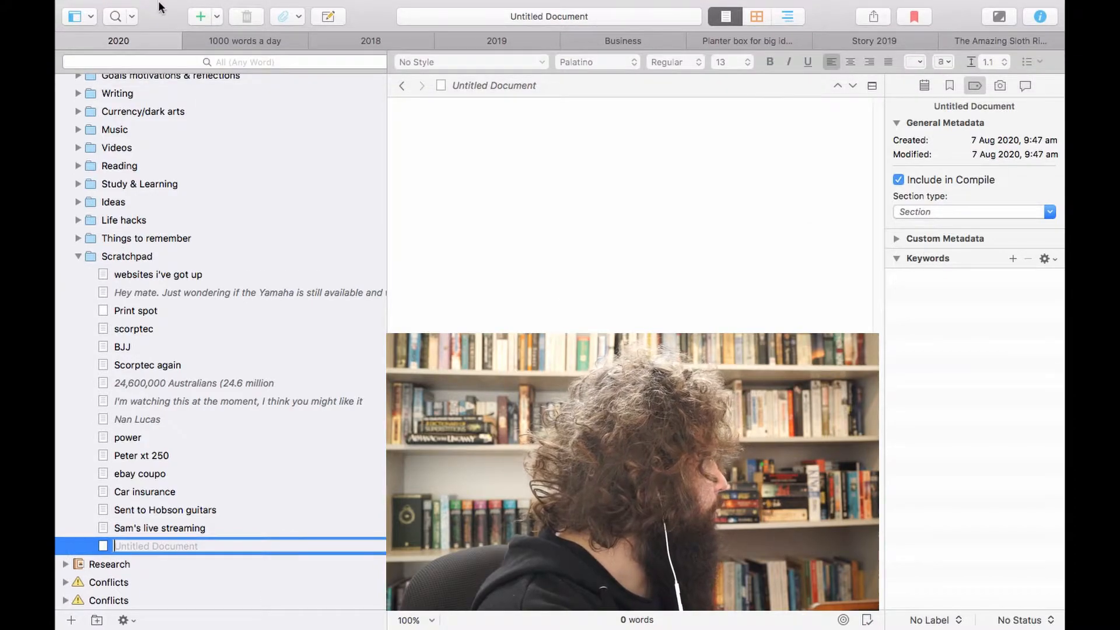
left_click(202, 46)
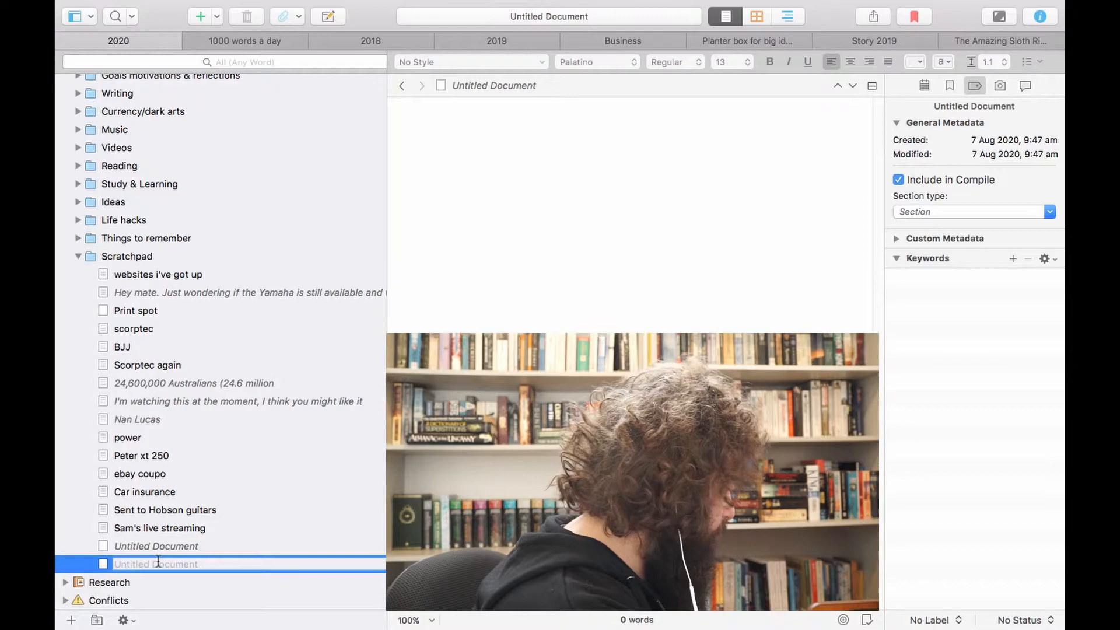
type("write in it")
key("Return")
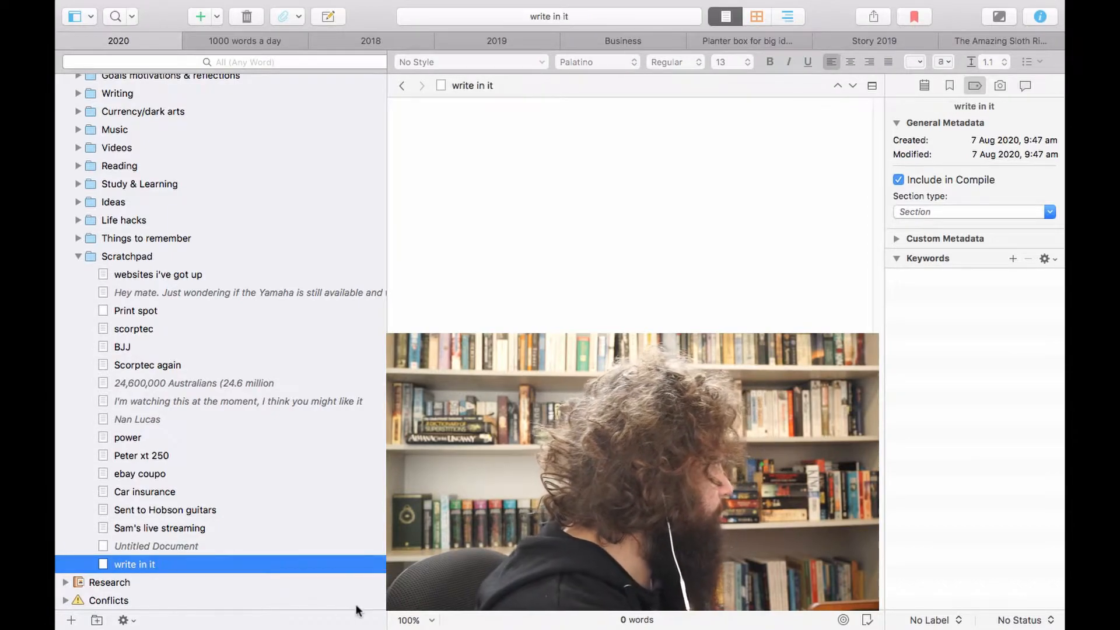
- Write "Write your stuff" and, on a new line, "auto" in the "write in it" document
left_click(477, 330)
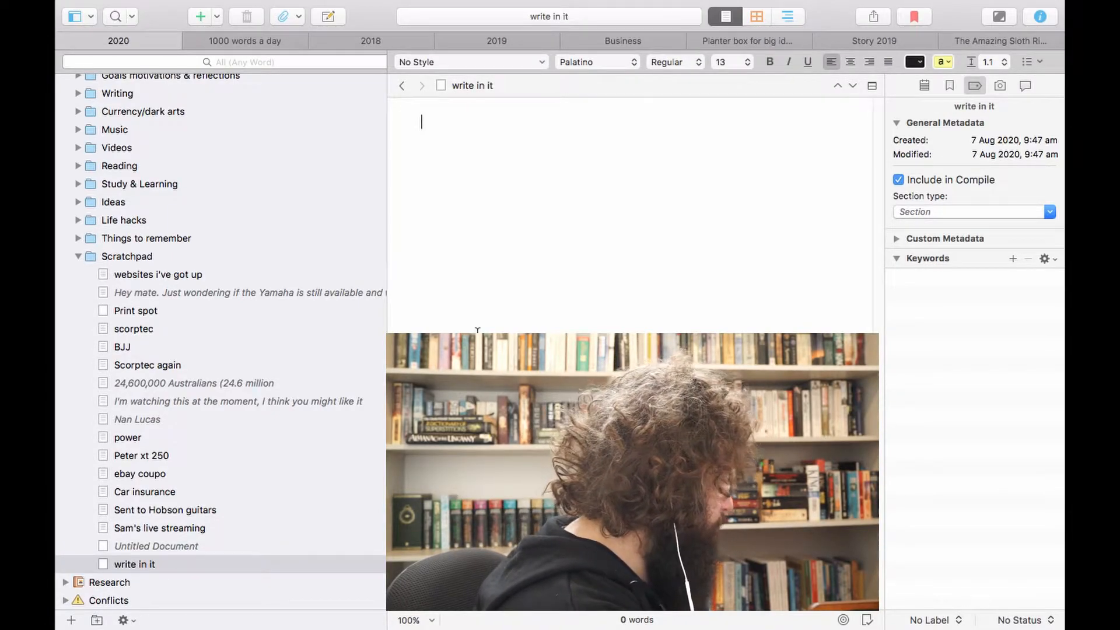
type("Write your styuf")
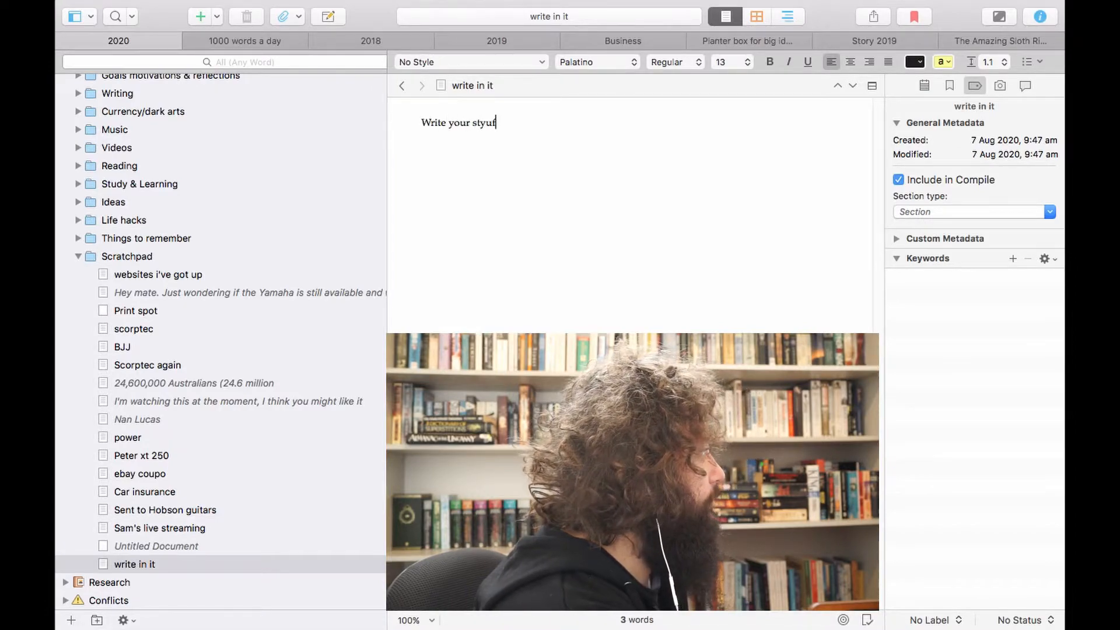
key("Return")
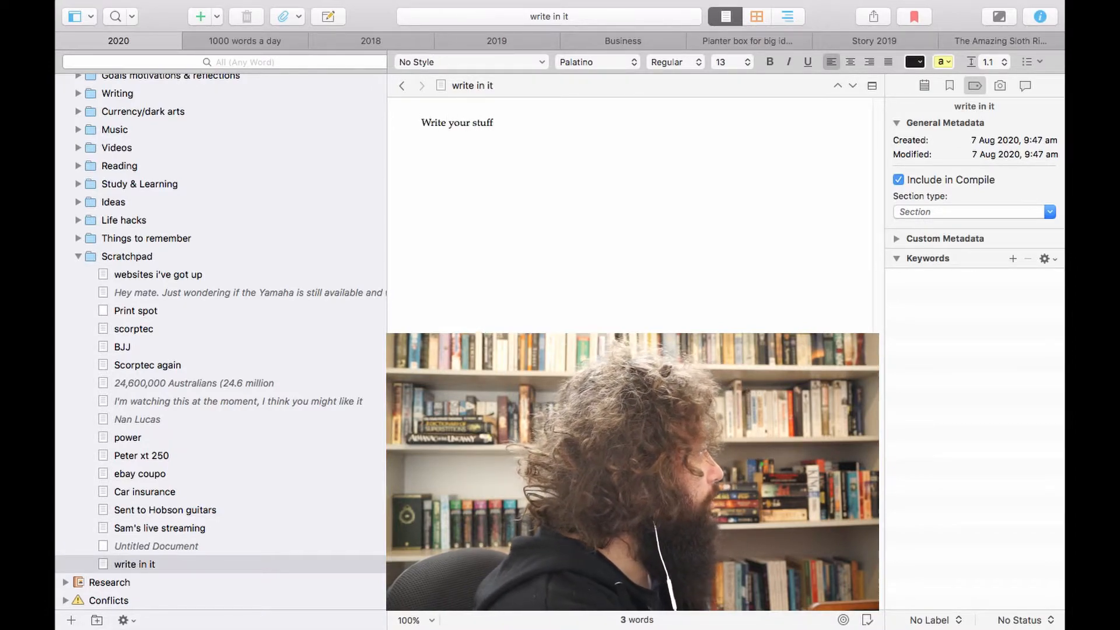
type("auto")
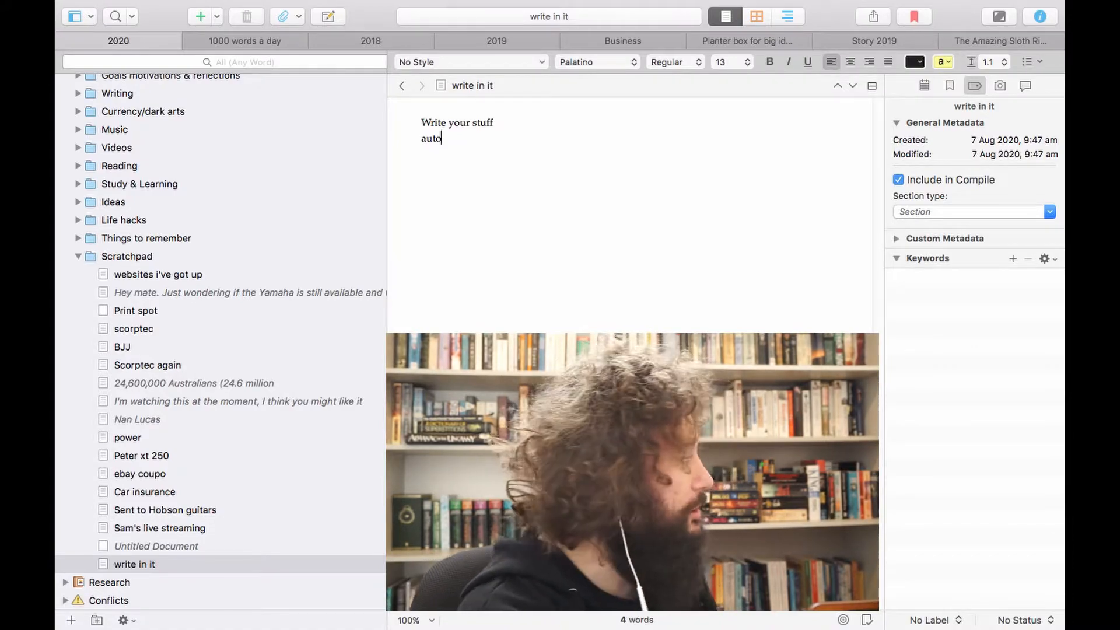
left_click(173, 565)
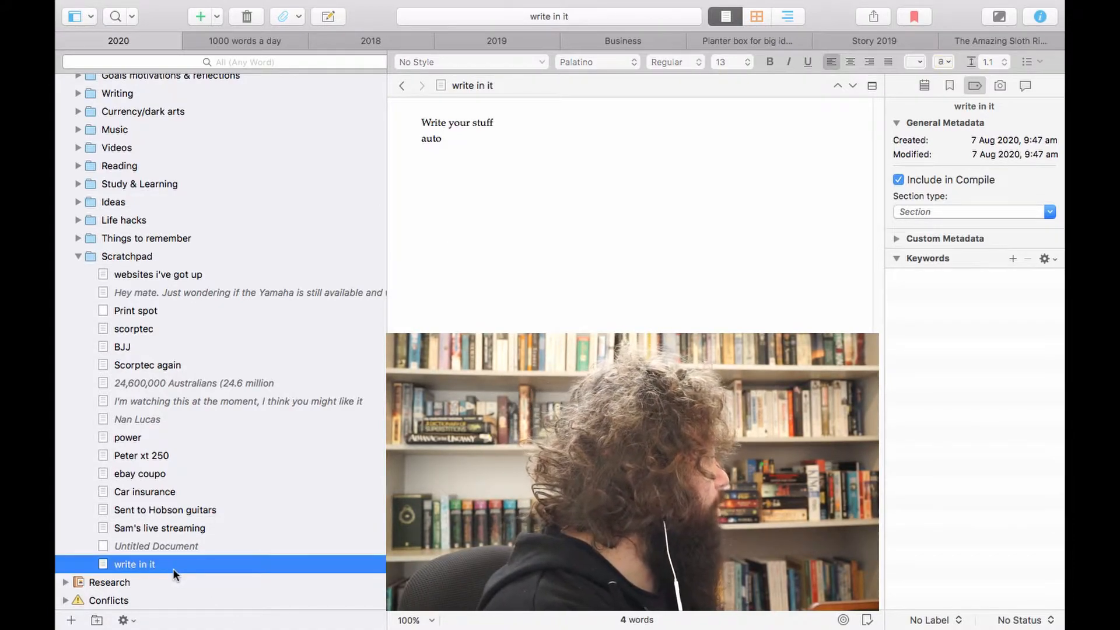
- Look inside the Music folder and its Gear subfolder, and collapse both again
scroll(140, 286, "up", 3)
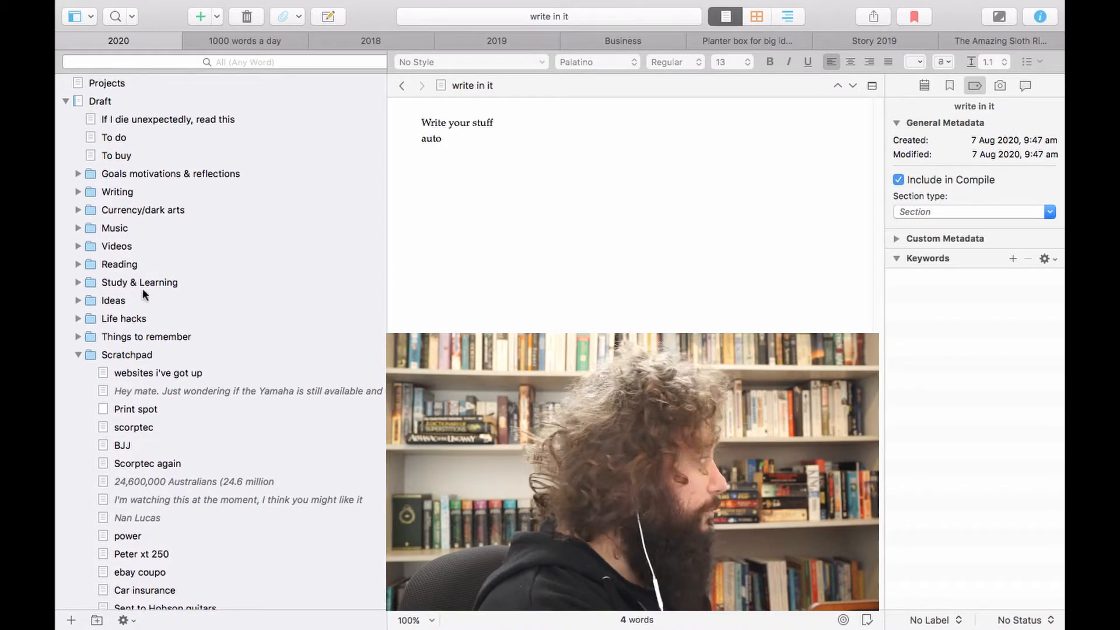
scroll(149, 291, "down", 3)
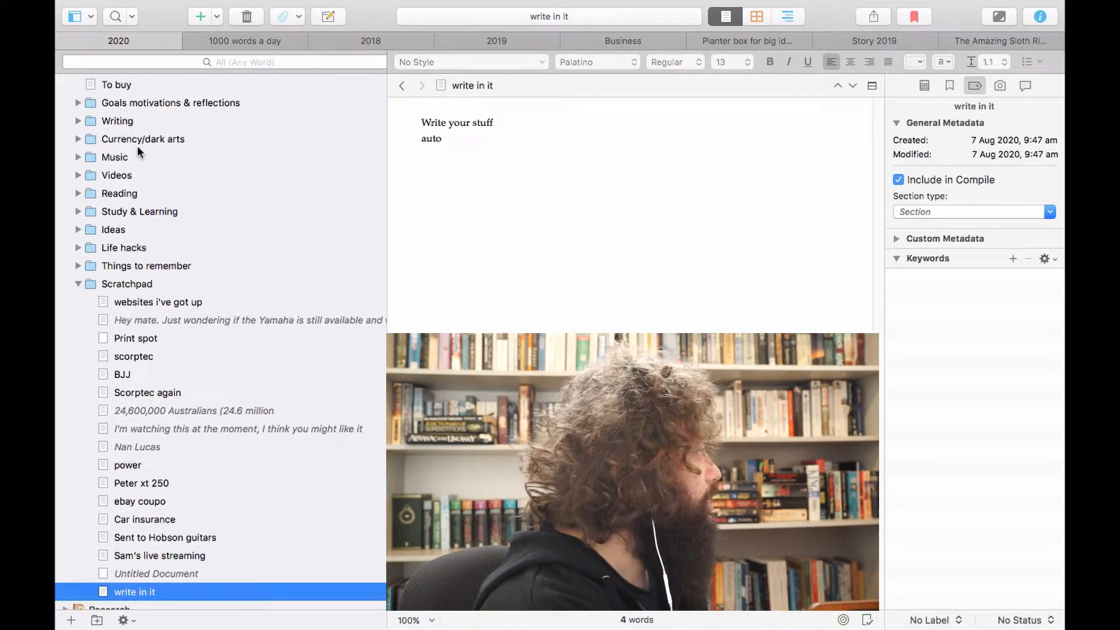
left_click(76, 157)
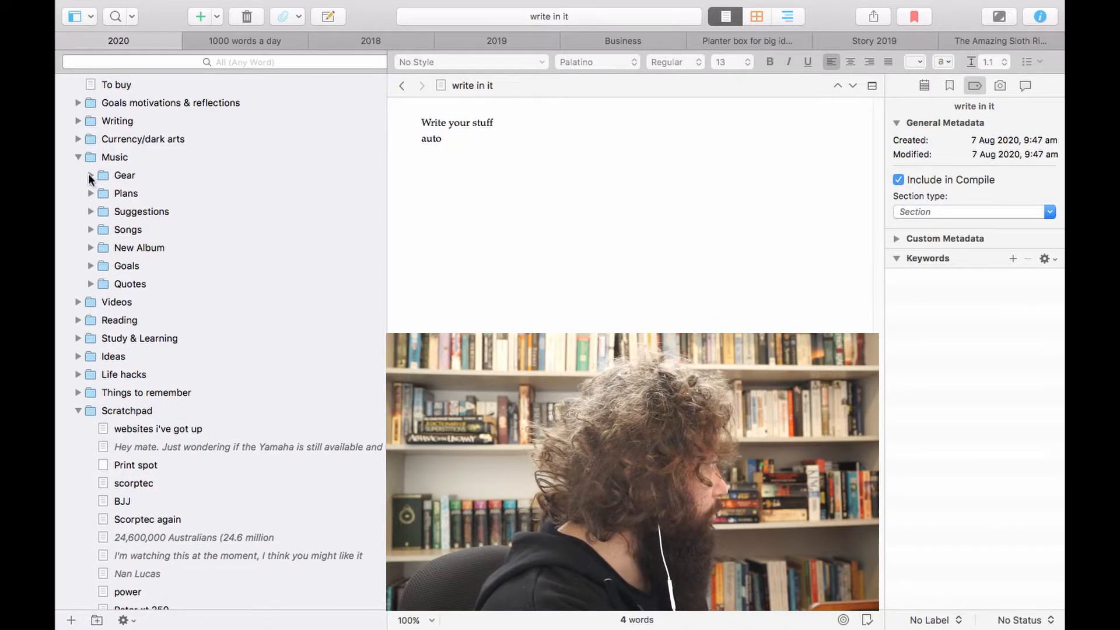
left_click(91, 175)
left_click(91, 175)
left_click(78, 157)
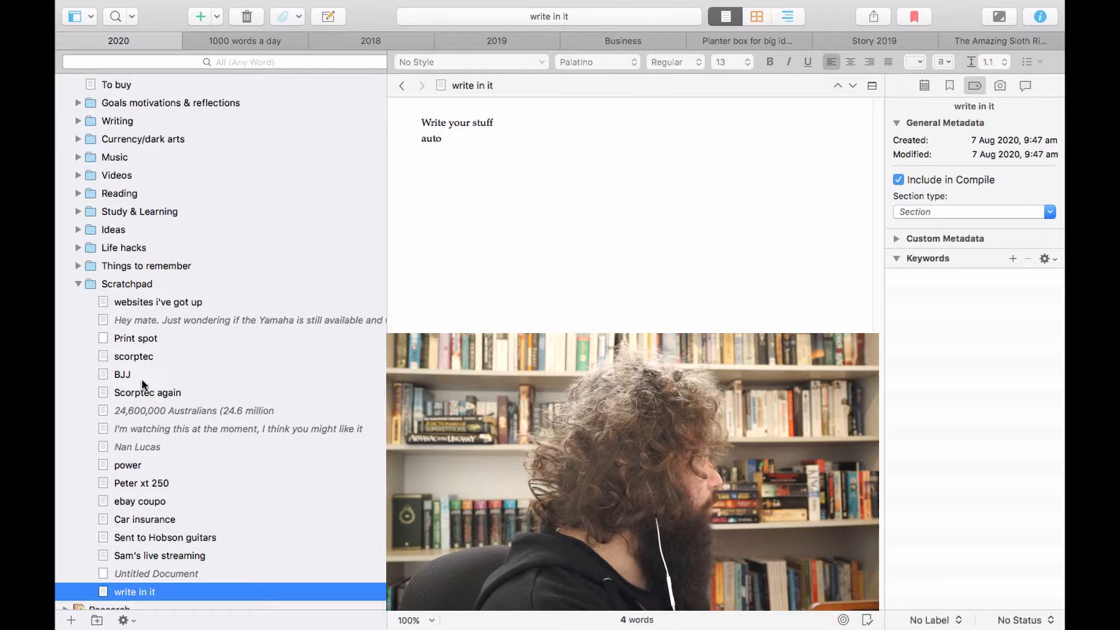
- Open the "websites i've got up" document in Scratchpad and read through its links and notes
left_click(135, 302)
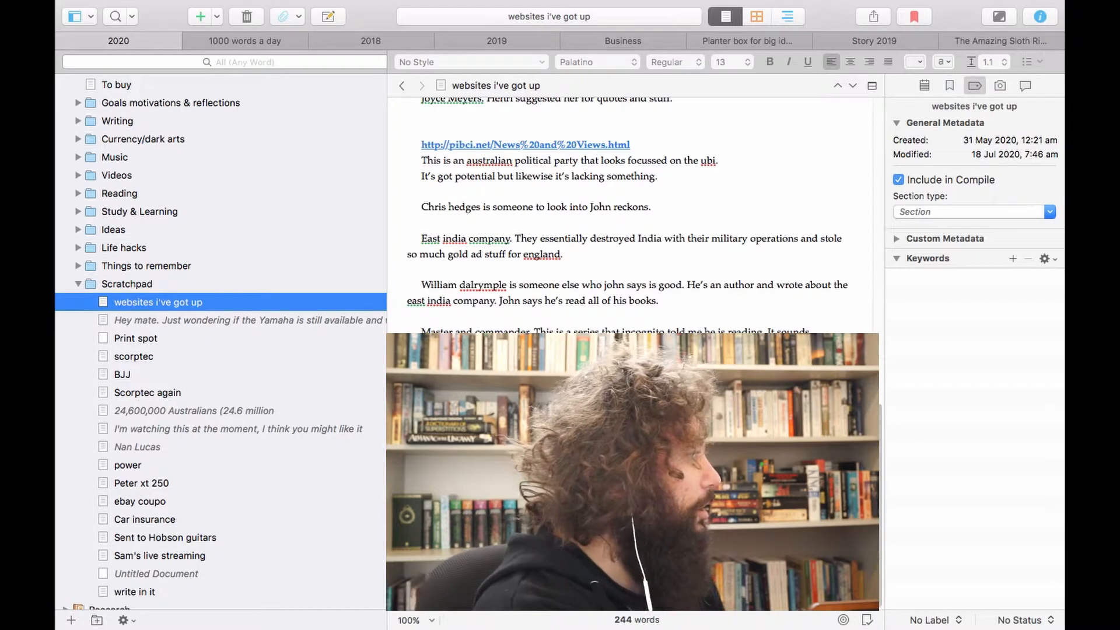
scroll(653, 294, "down", 5)
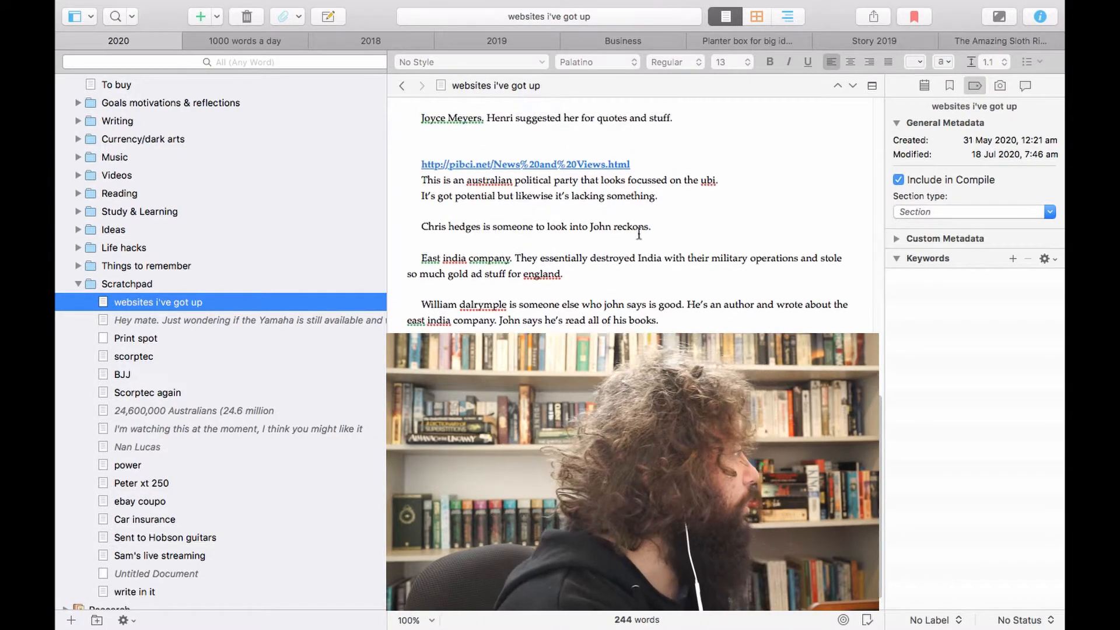
scroll(653, 294, "up", 10)
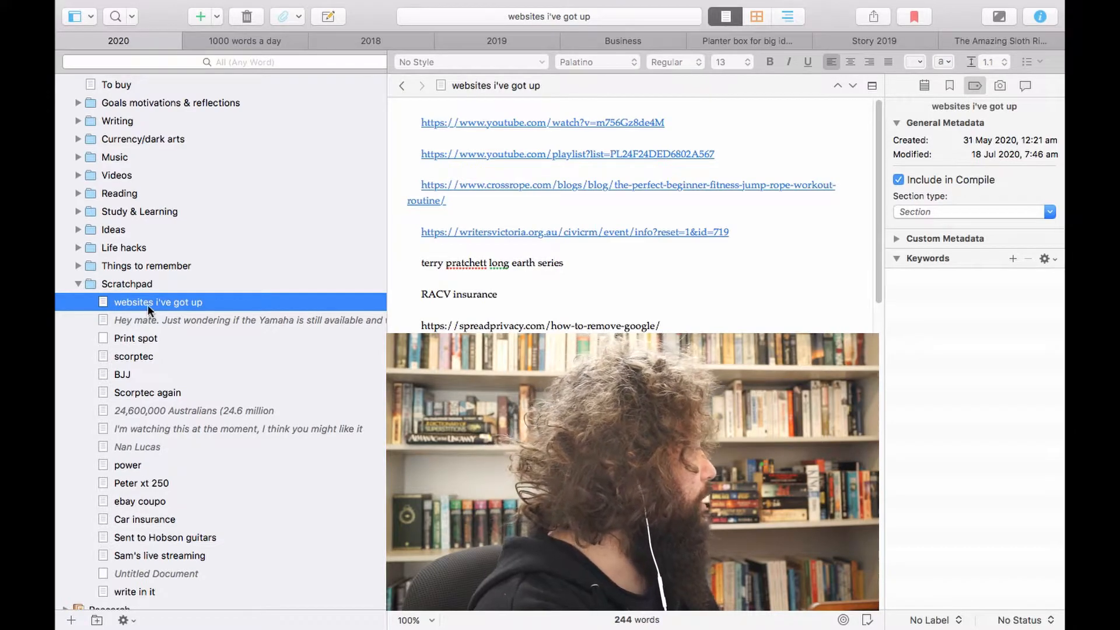
- Move "websites i've got up" from Scratchpad to the end of the Things to remember folder and collapse Scratchpad
left_click(78, 265)
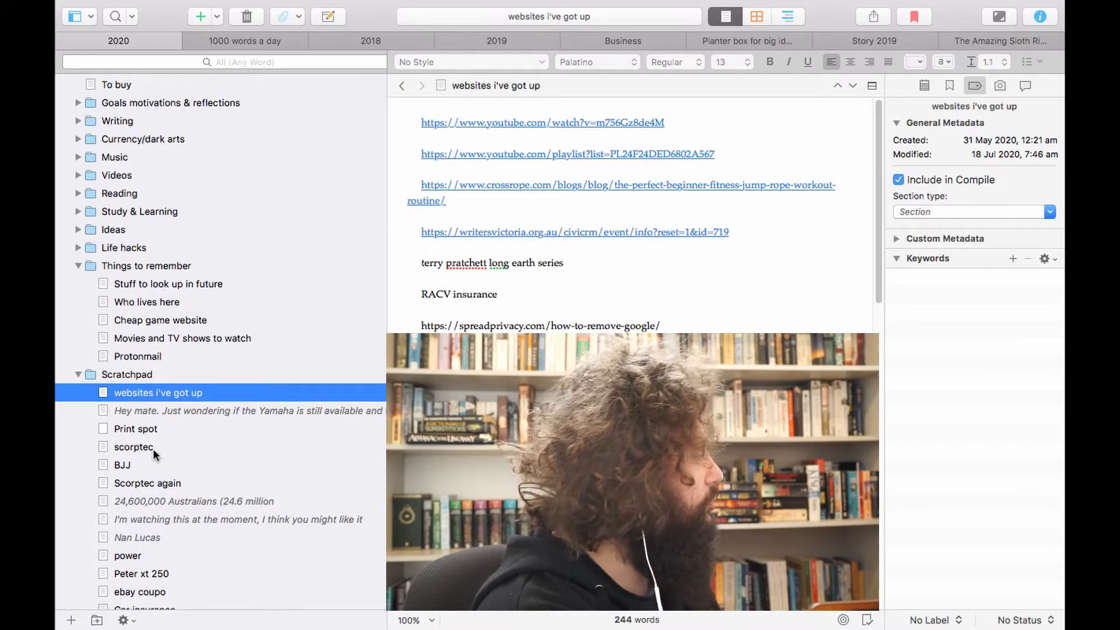
left_click_drag(148, 390, 152, 365)
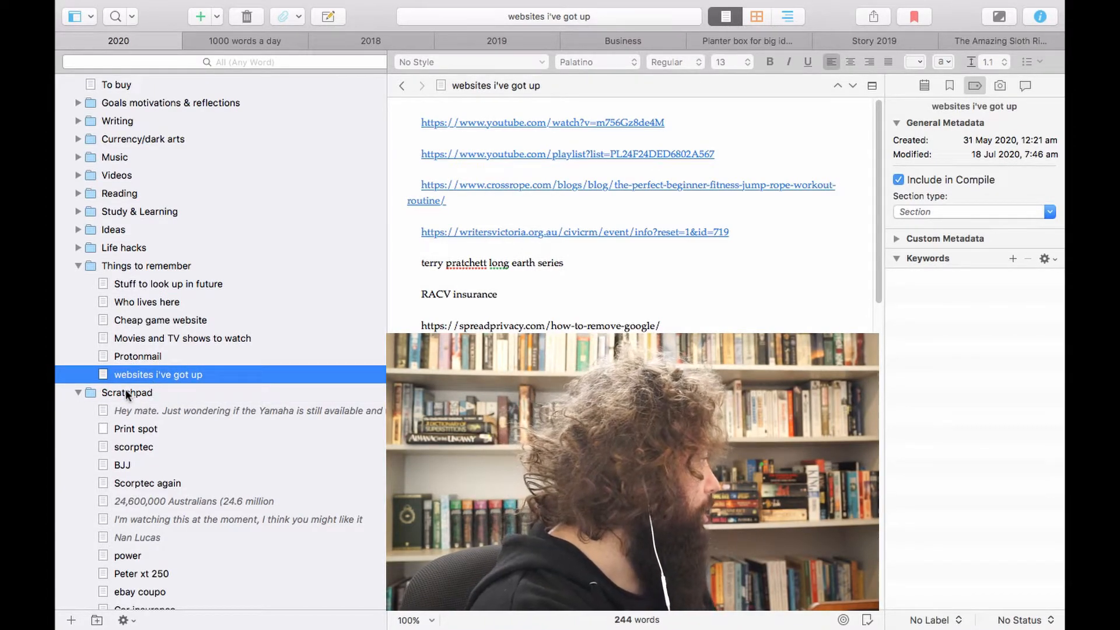
left_click(79, 392)
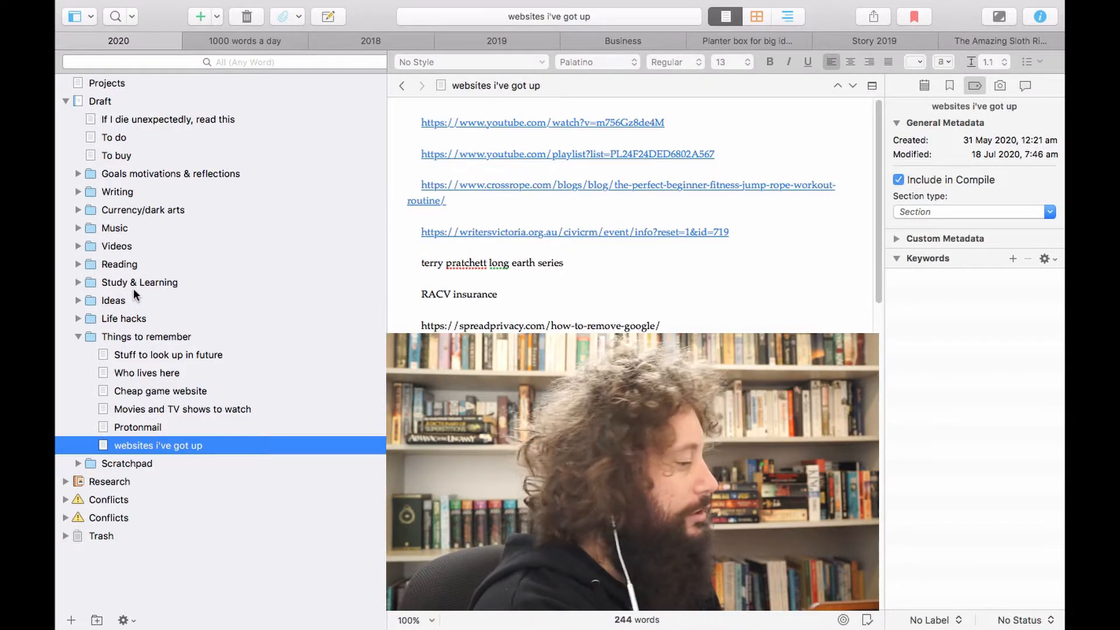
- Open the "Vision charting" document in the Creative Focus Workshop subfolder of Study & Learning and read through it
left_click(78, 283)
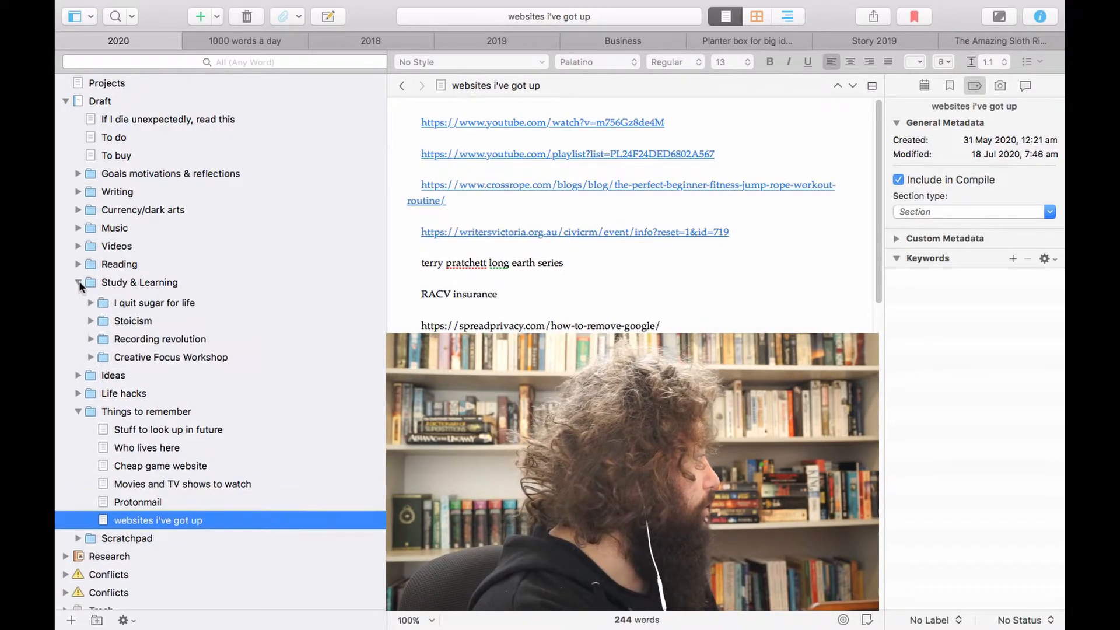
left_click(91, 391)
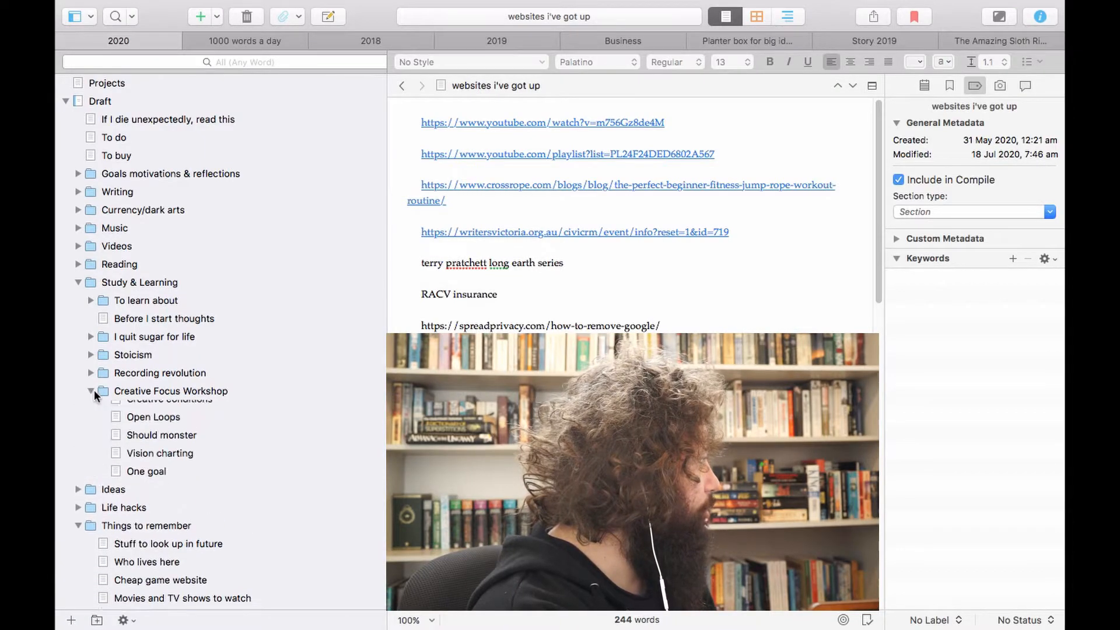
scroll(141, 414, "down", 3)
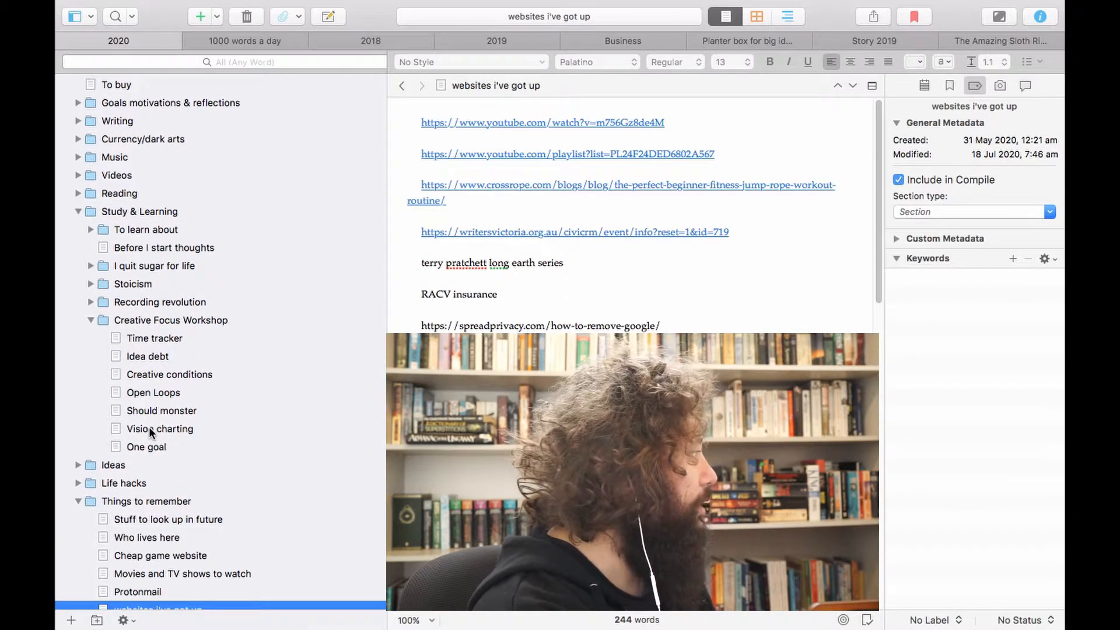
left_click(150, 431)
scroll(630, 233, "down", 10)
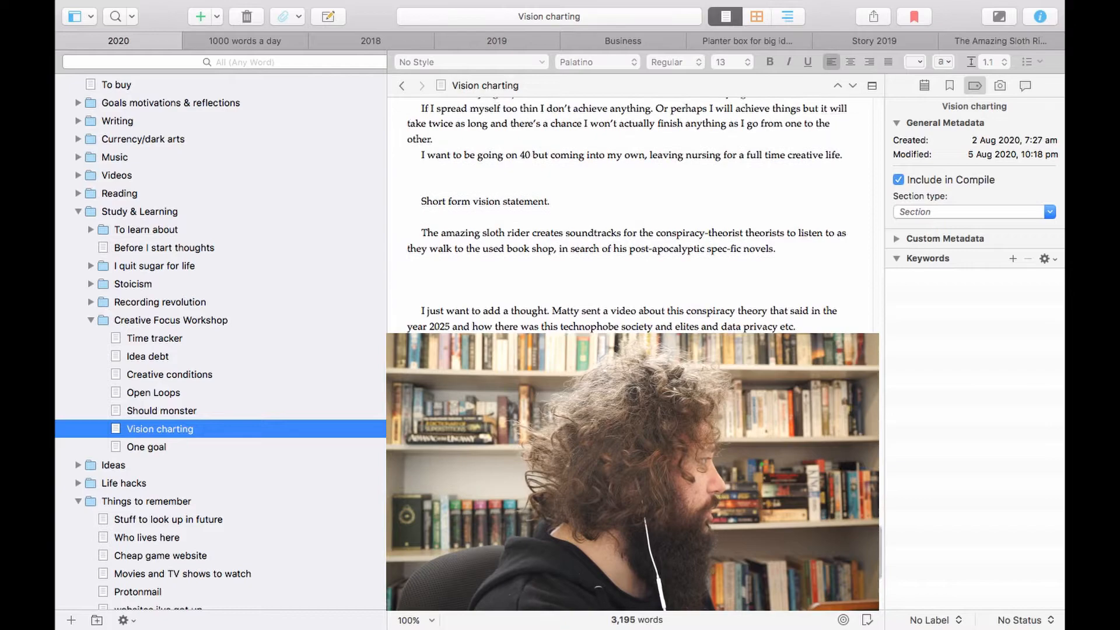
scroll(630, 204, "up", 5)
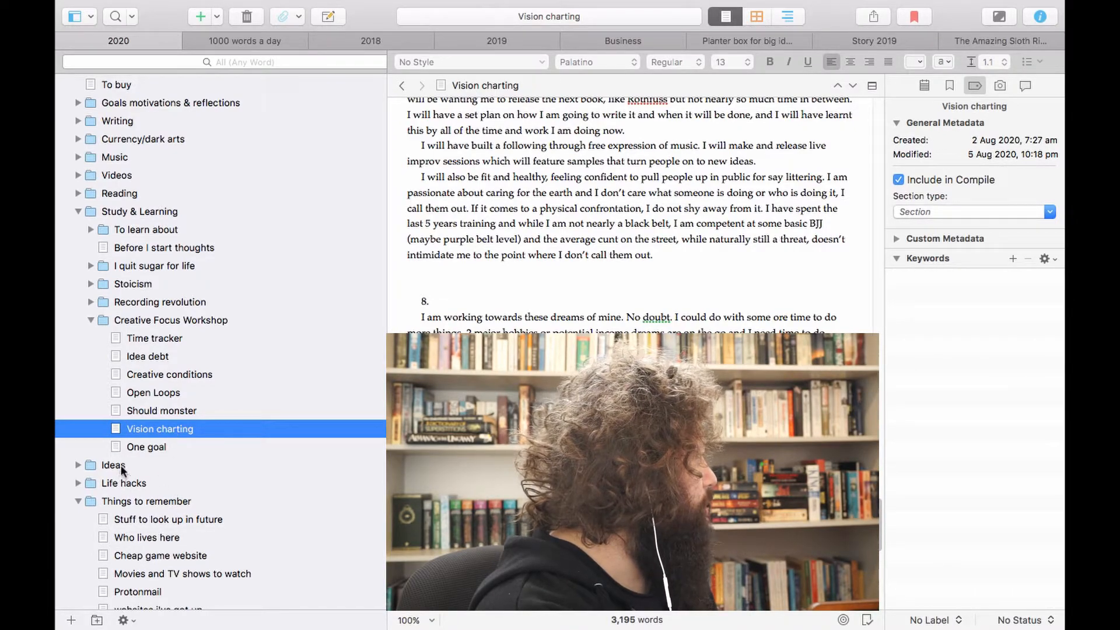
- Expand the Life hacks folder and look through its list of documents
left_click(80, 484)
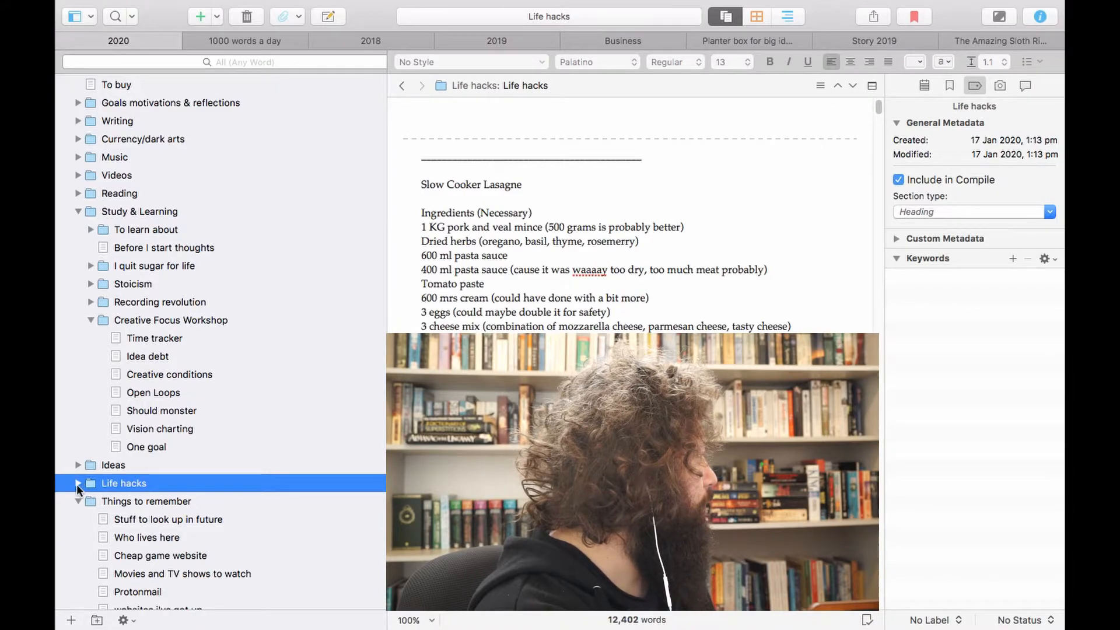
left_click(77, 484)
scroll(167, 513, "down", 10)
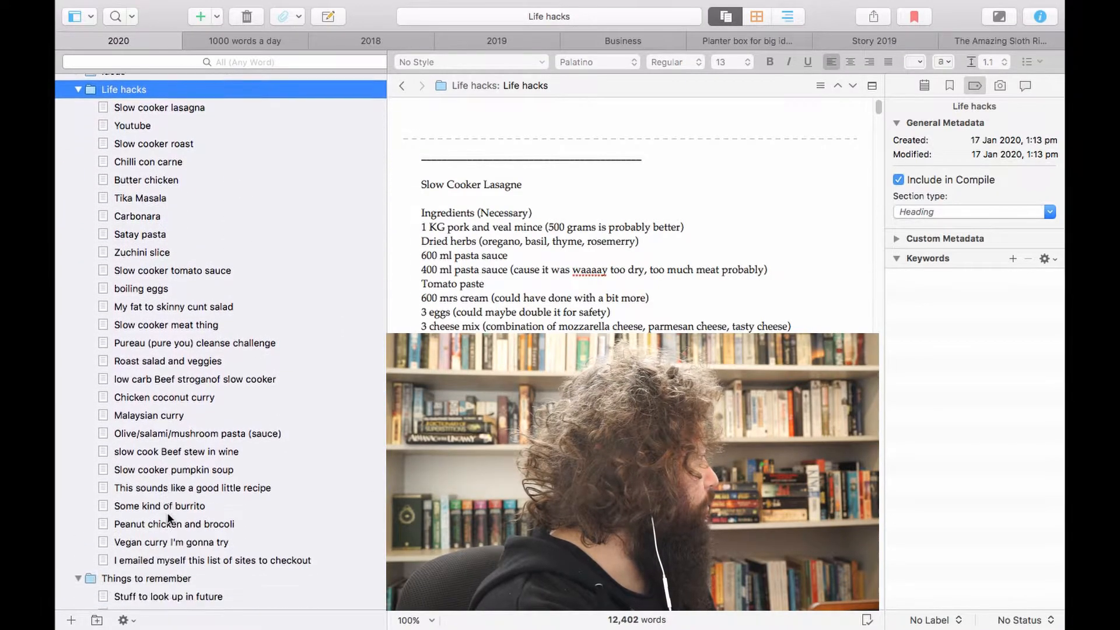
scroll(208, 499, "up", 4)
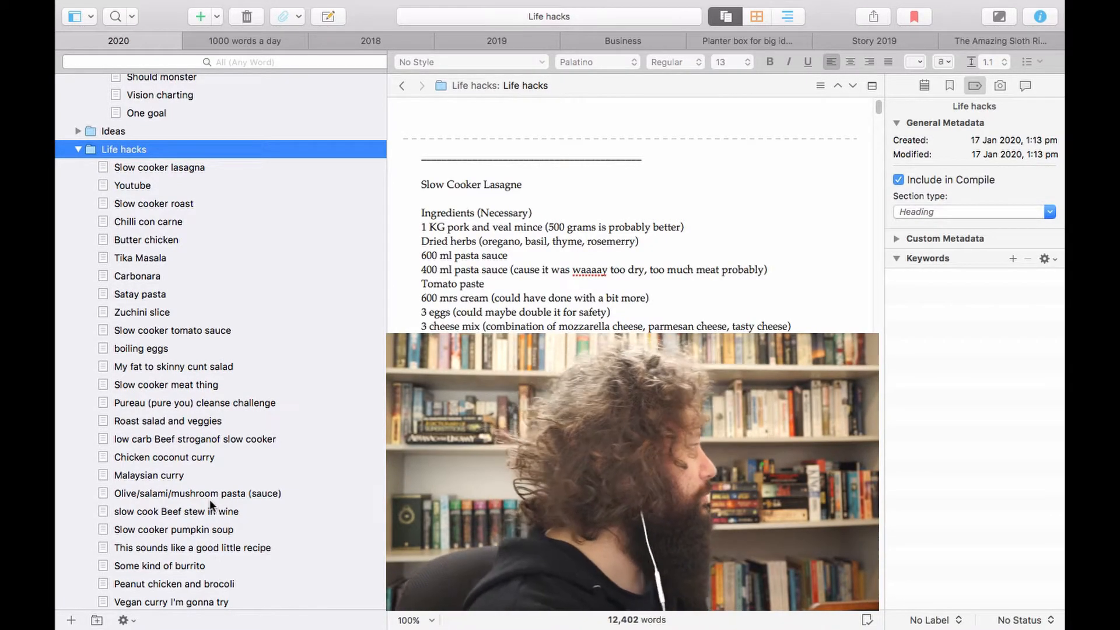
- Read through the "Slow cooker lasagna" recipe in Life hacks, and view the "Youtube" document below it
left_click(184, 169)
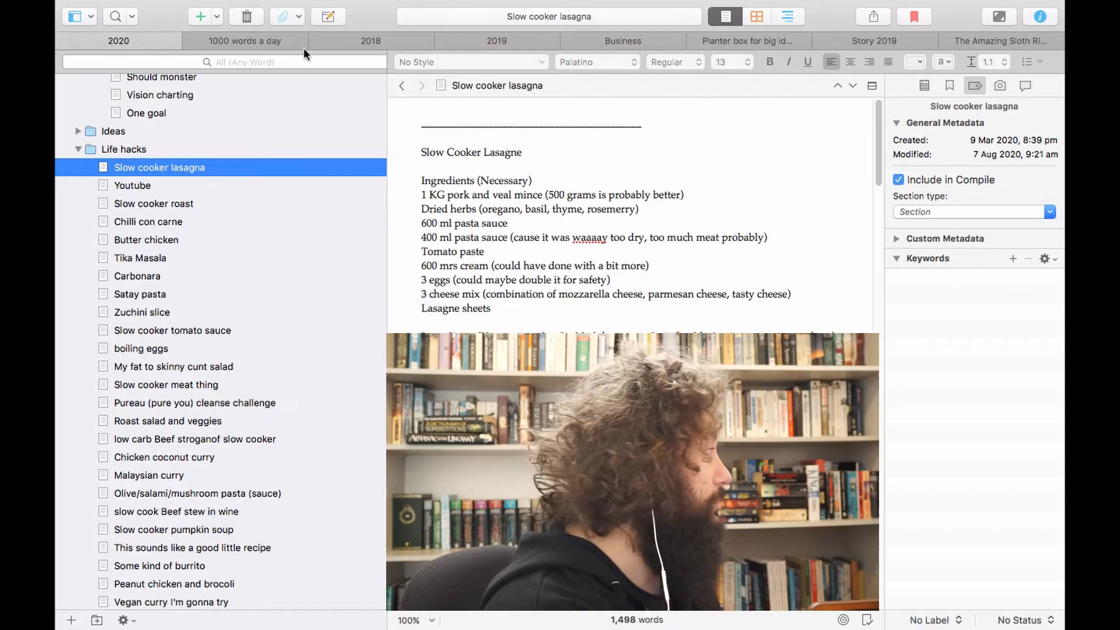
scroll(630, 216, "down", 10)
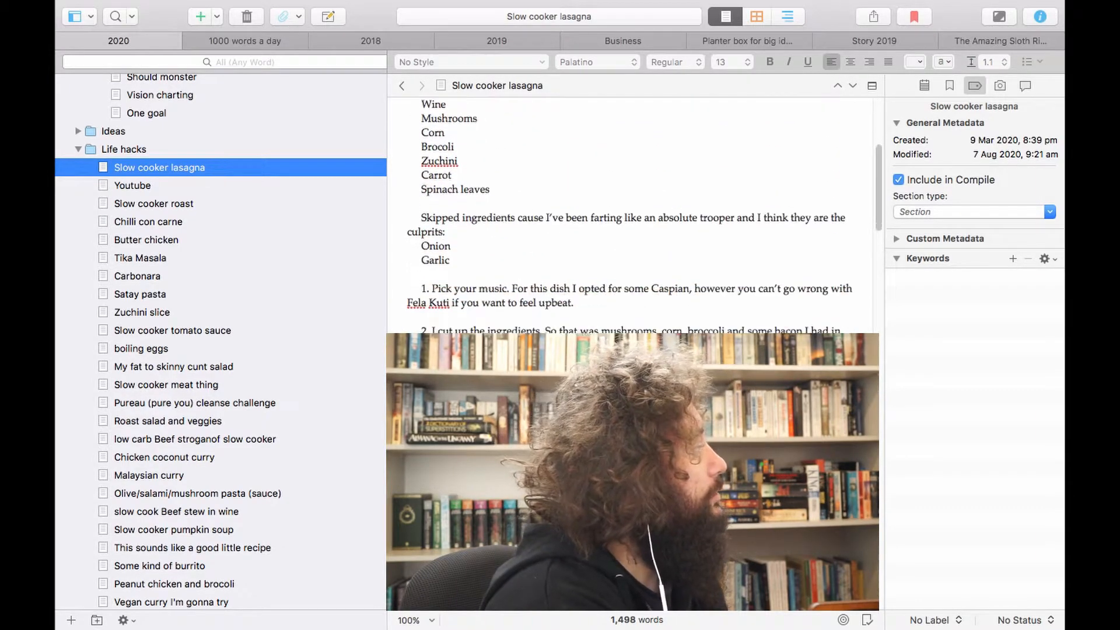
scroll(630, 216, "down", 1)
scroll(630, 215, "down", 6)
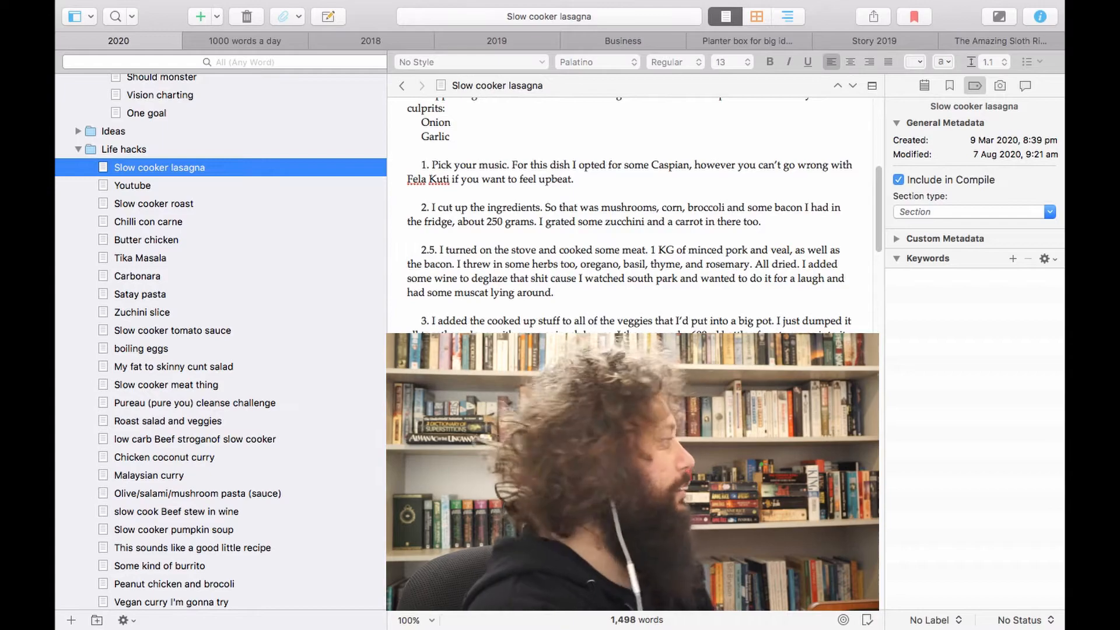
left_click(149, 186)
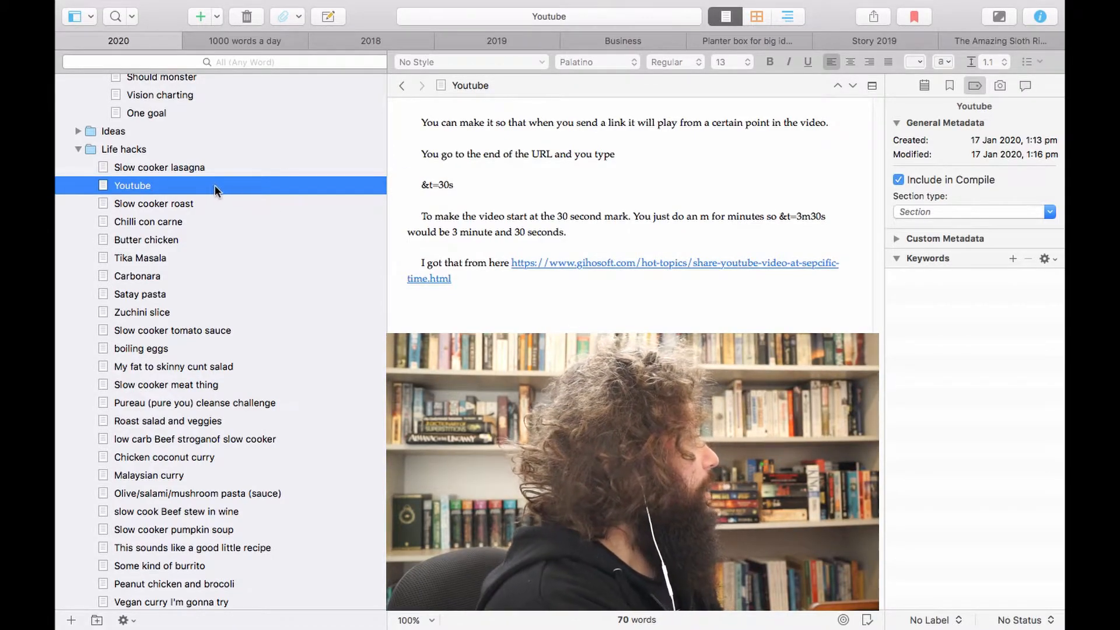
- Switch to the "1000 words a day" project, look through its Scrap Book folder and collapse it again
left_click(240, 44)
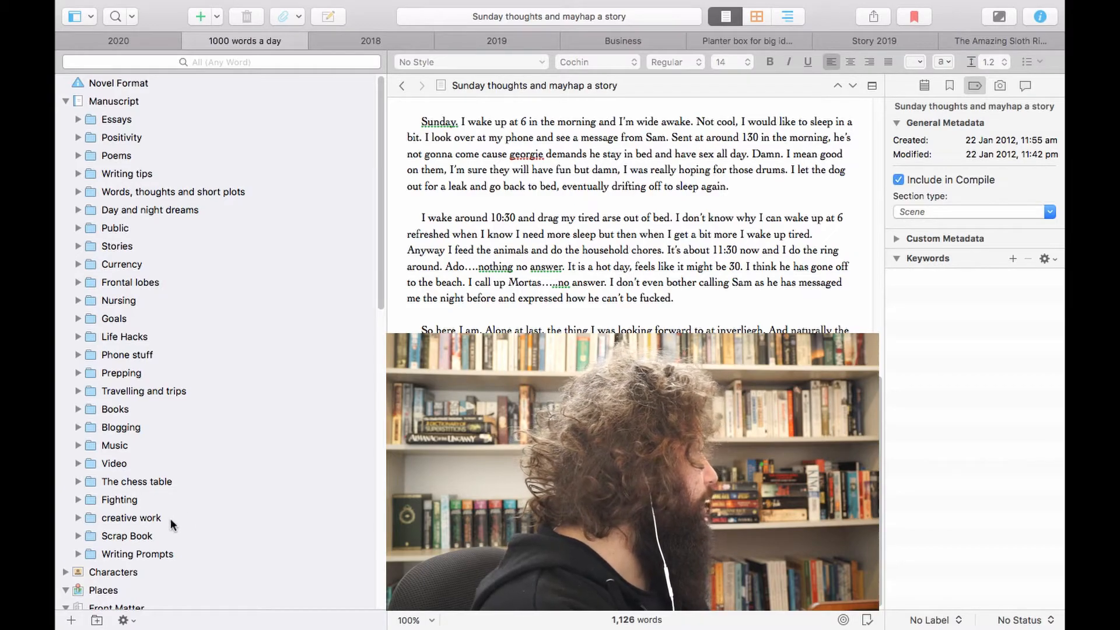
left_click(79, 537)
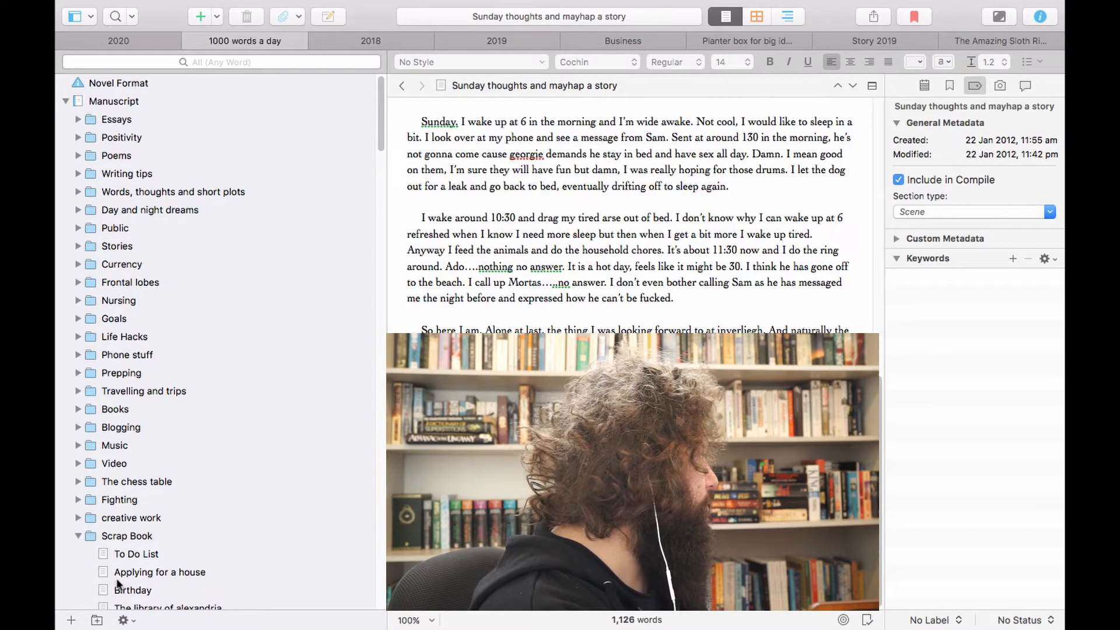
scroll(117, 554, "down", 5)
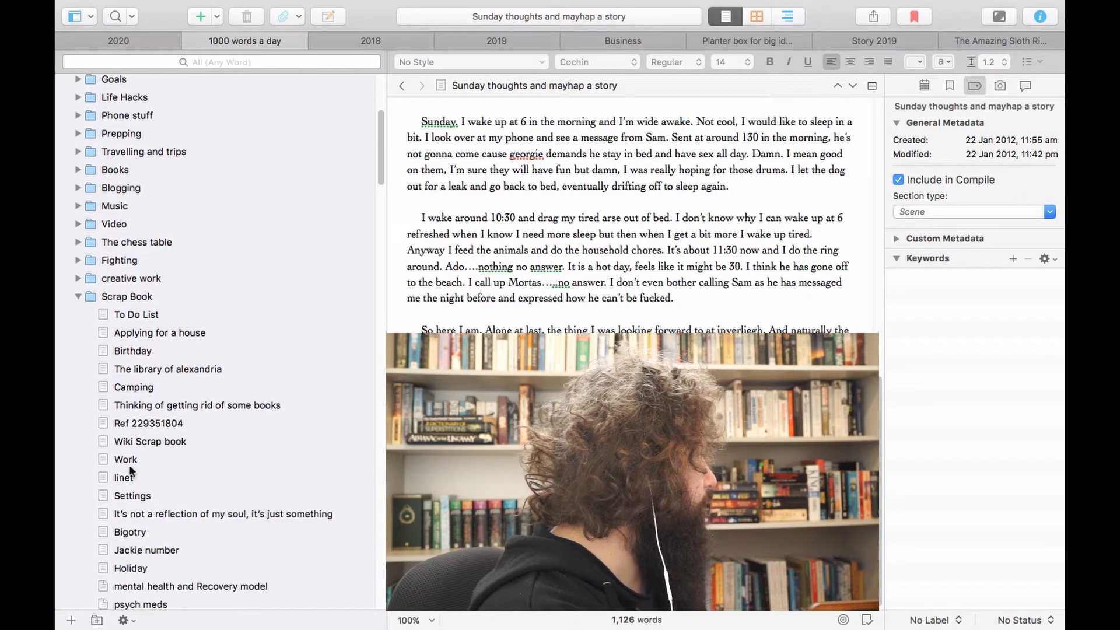
left_click(78, 296)
scroll(106, 284, "up", 5)
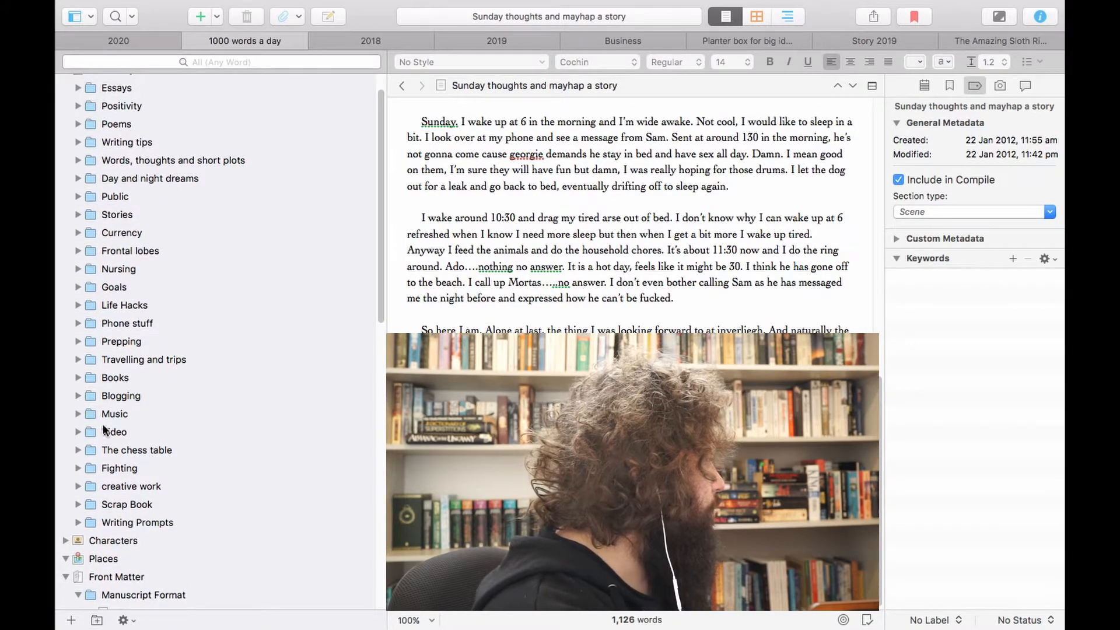
- Read the "Steak marinade" recipe and the pasta recipe below "Awesome pumpkin soup" in Life Hacks, and collapse the folder
left_click(78, 305)
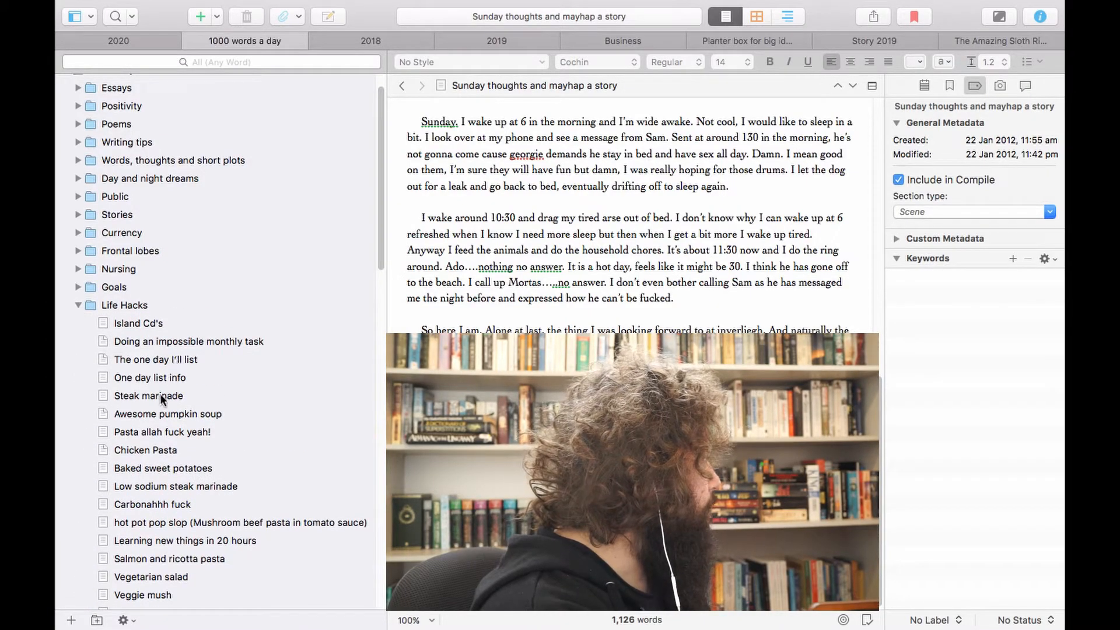
left_click(160, 399)
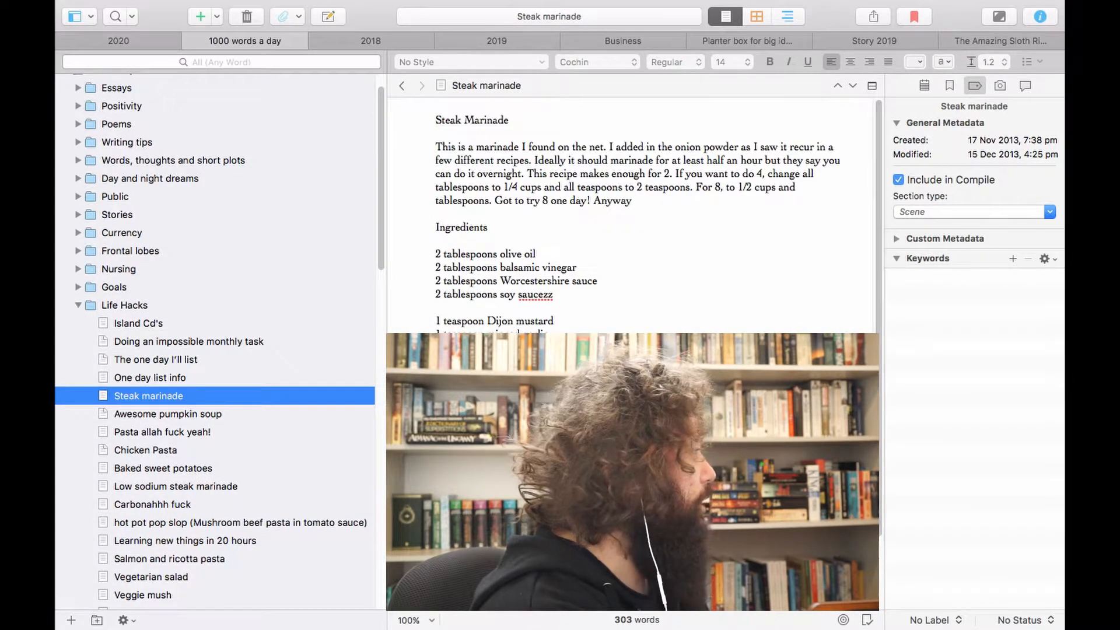
scroll(633, 216, "down", 2)
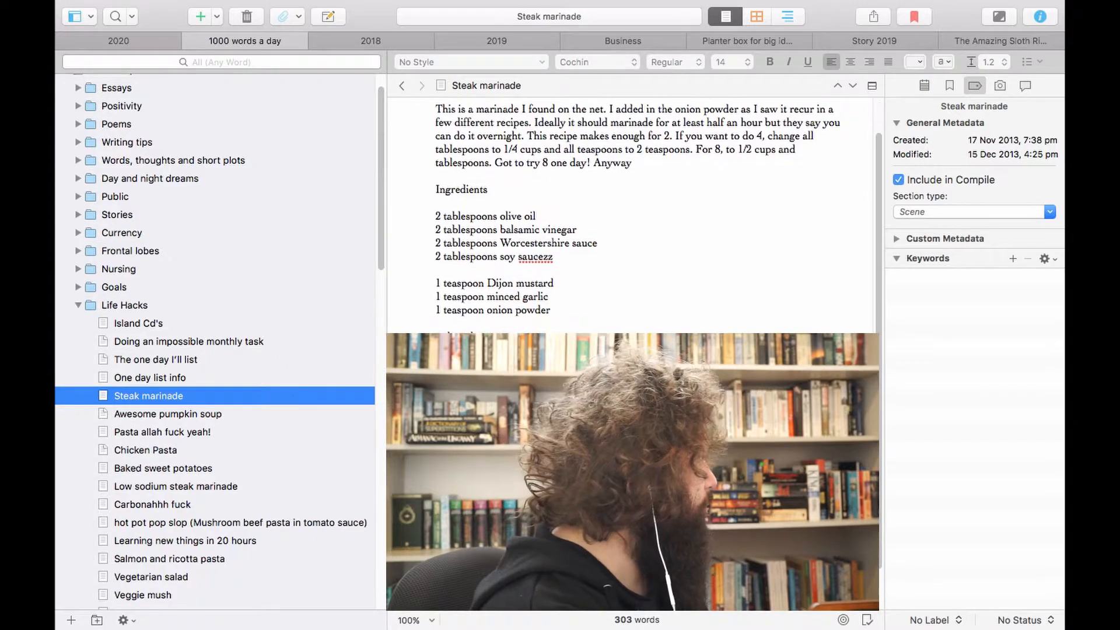
left_click(156, 432)
scroll(711, 317, "down", 4)
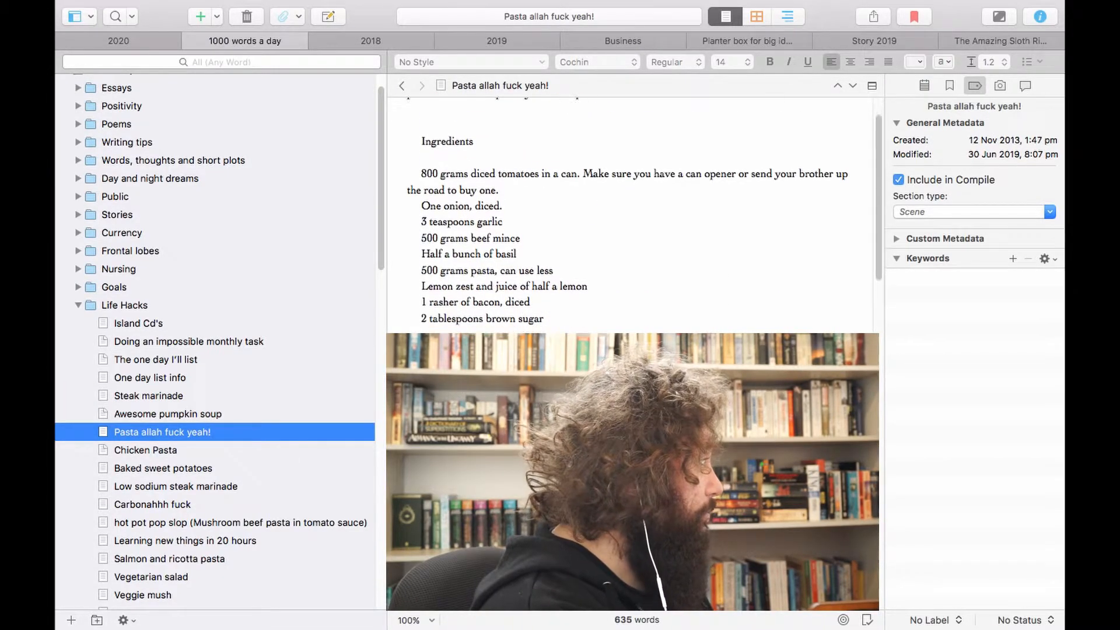
left_click_drag(878, 243, 878, 331)
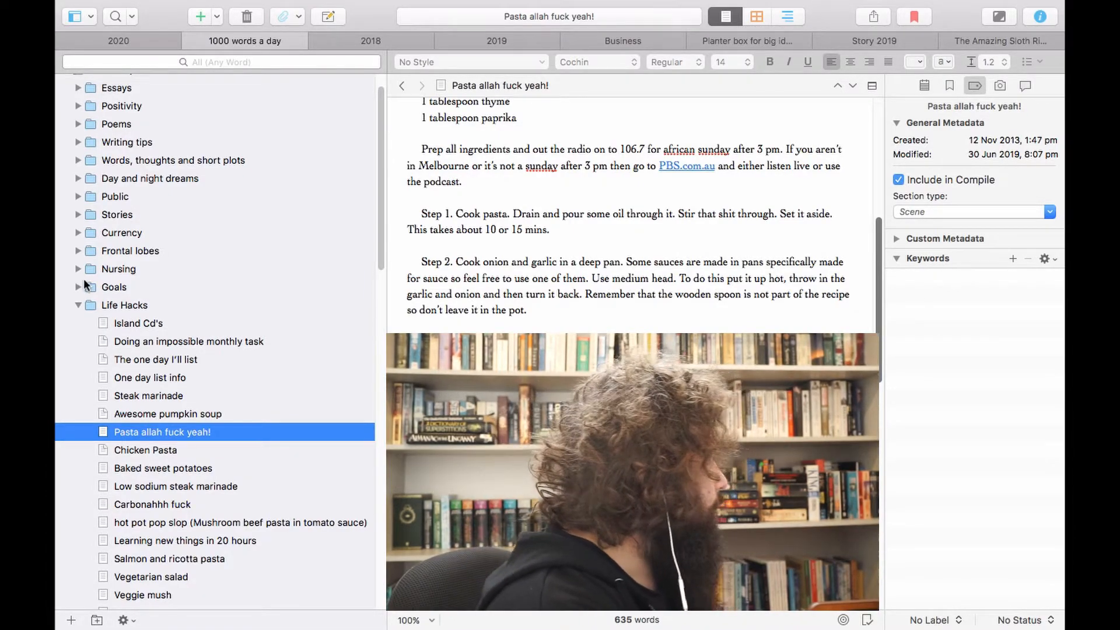
scroll(112, 355, "down", 5)
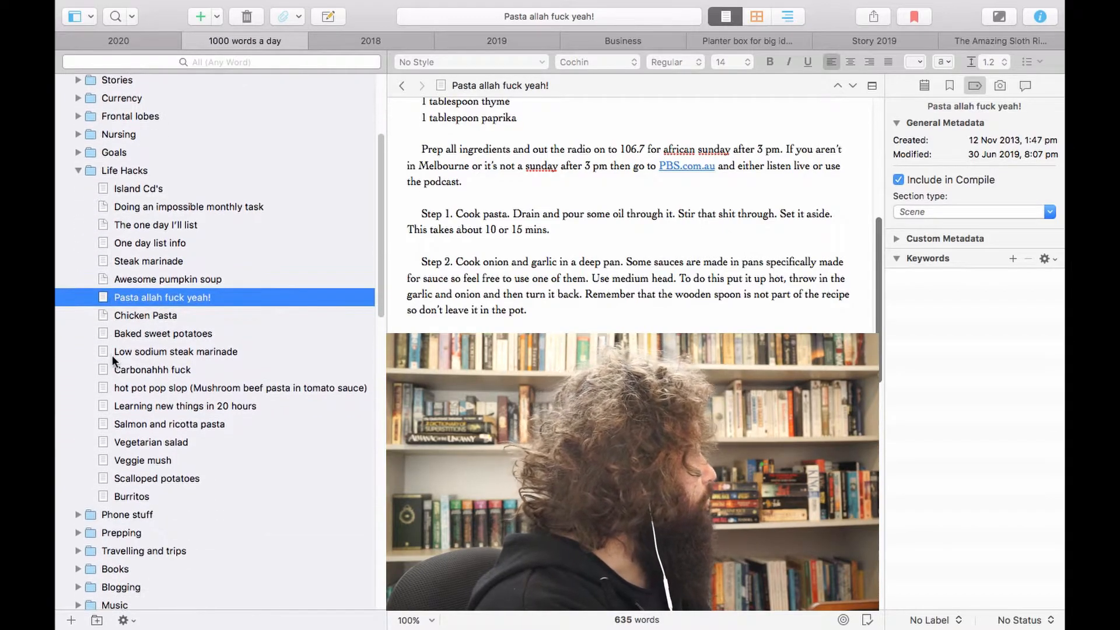
scroll(113, 354, "up", 3)
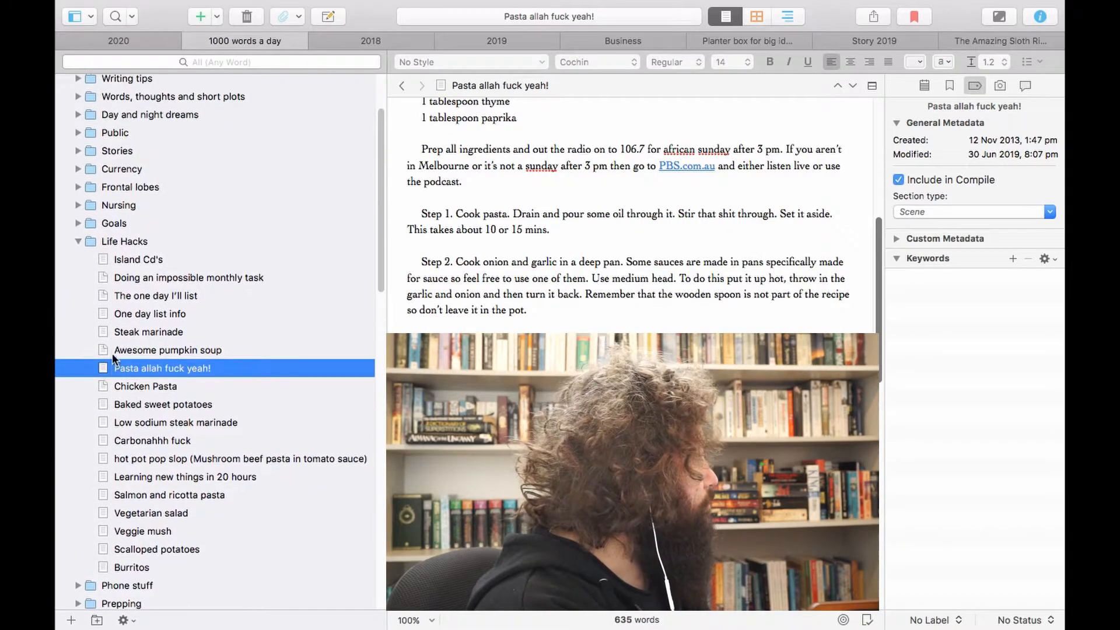
left_click(76, 242)
- Expand the Currency folder, look through the documents in its 2014 subfolder and collapse that subfolder
scroll(163, 255, "down", 3)
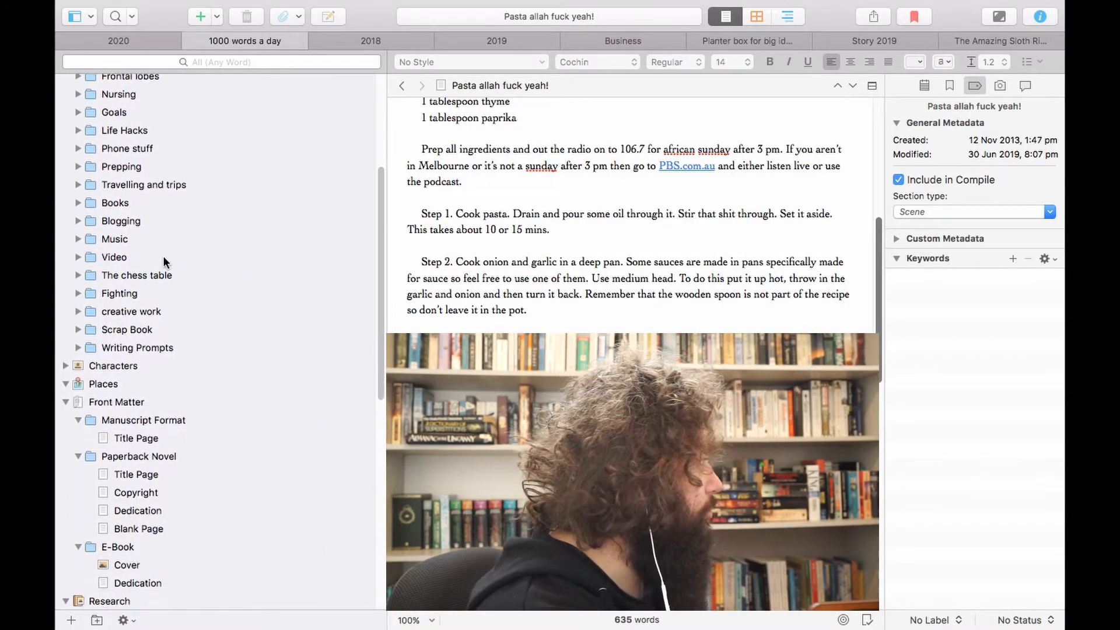
scroll(177, 140, "up", 5)
scroll(117, 277, "down", 3)
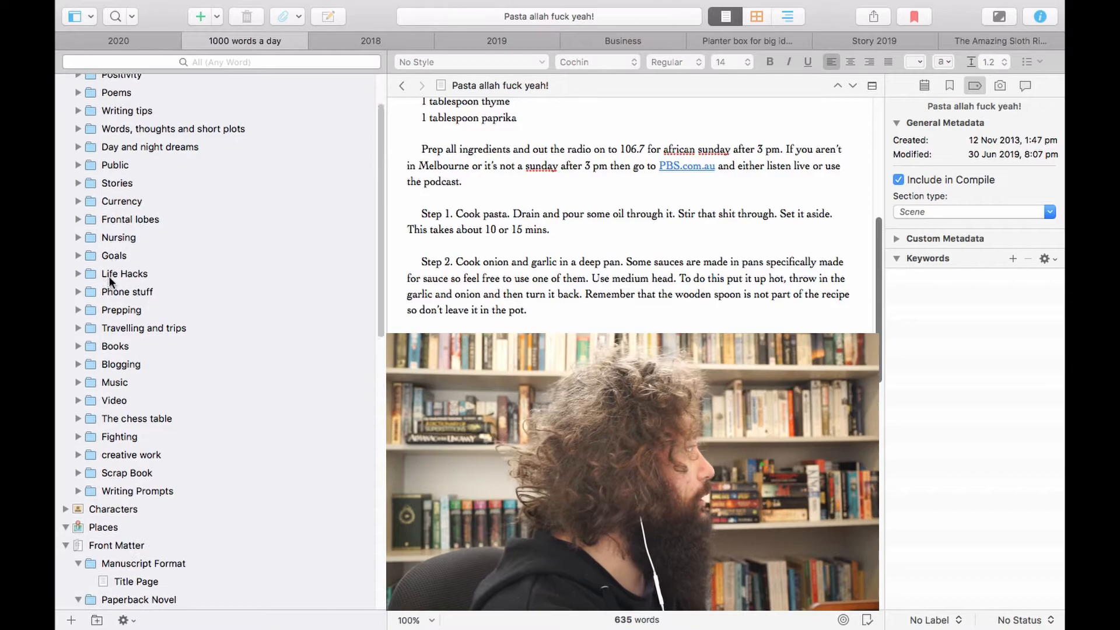
left_click(77, 193)
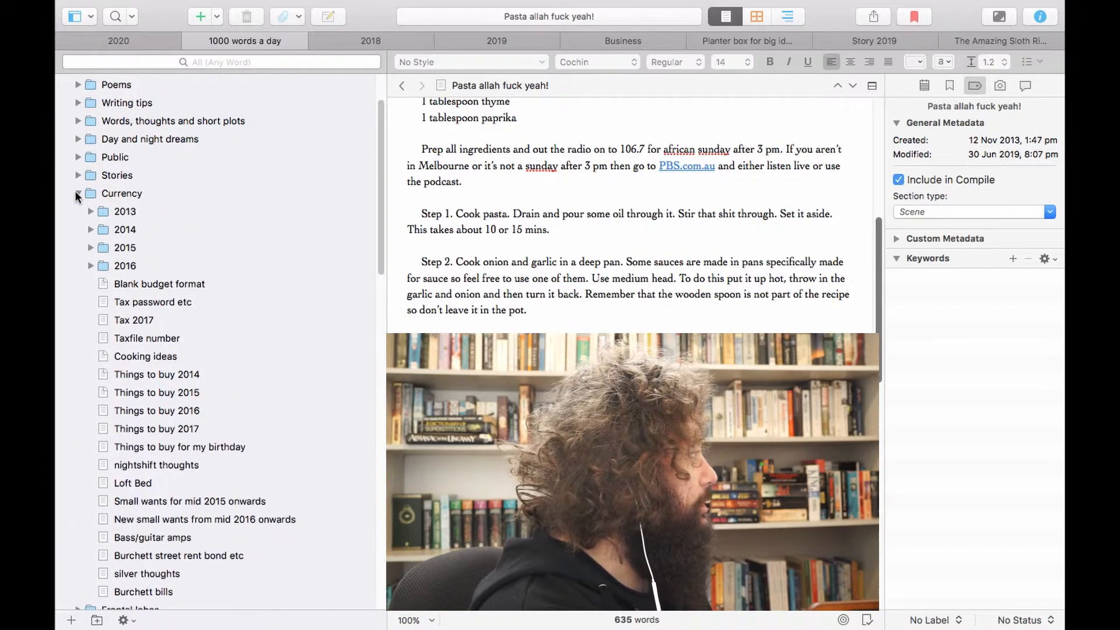
left_click(90, 230)
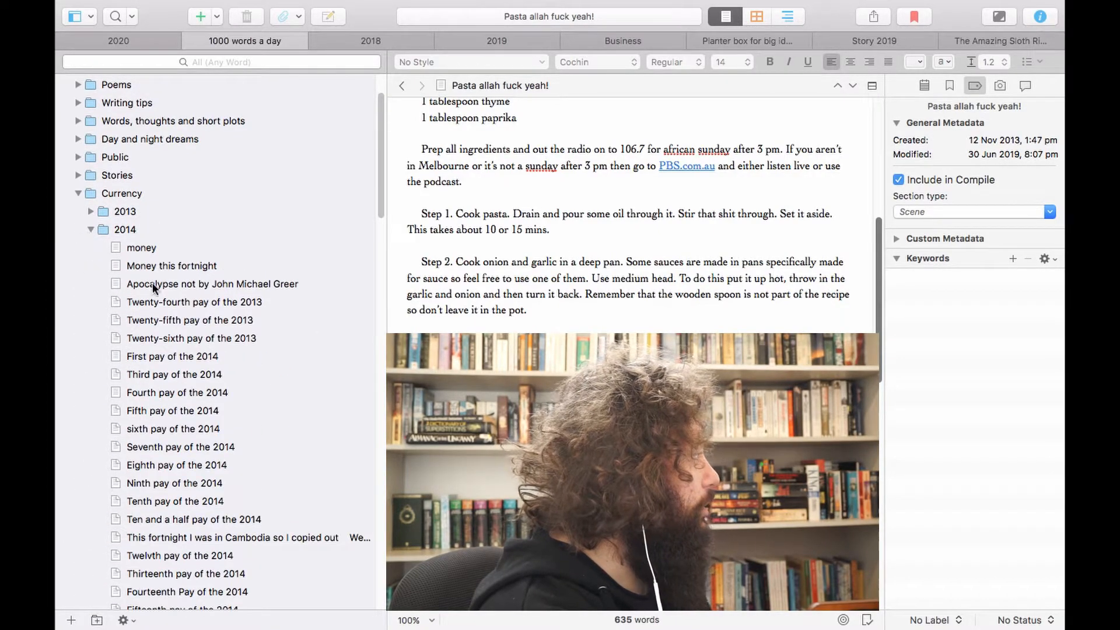
scroll(199, 481, "down", 5)
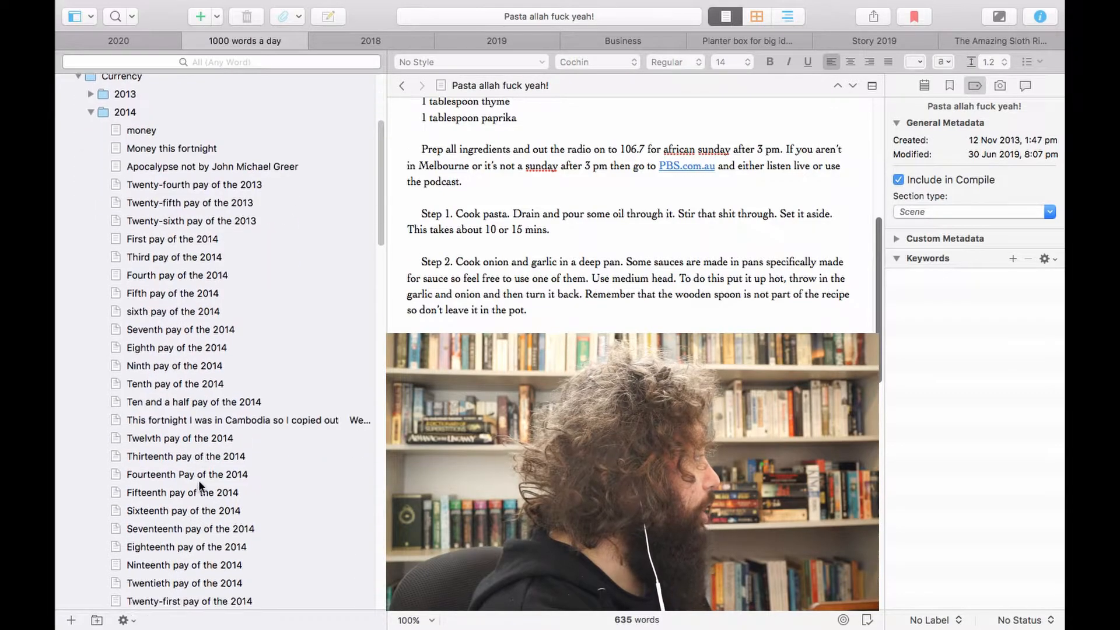
scroll(181, 357, "up", 3)
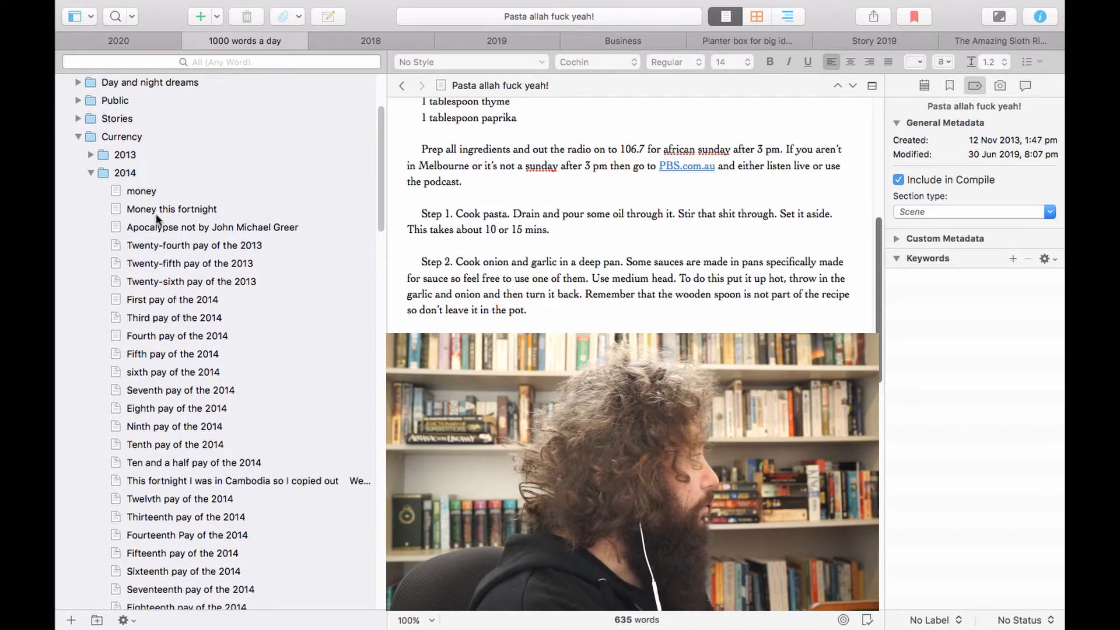
left_click(92, 173)
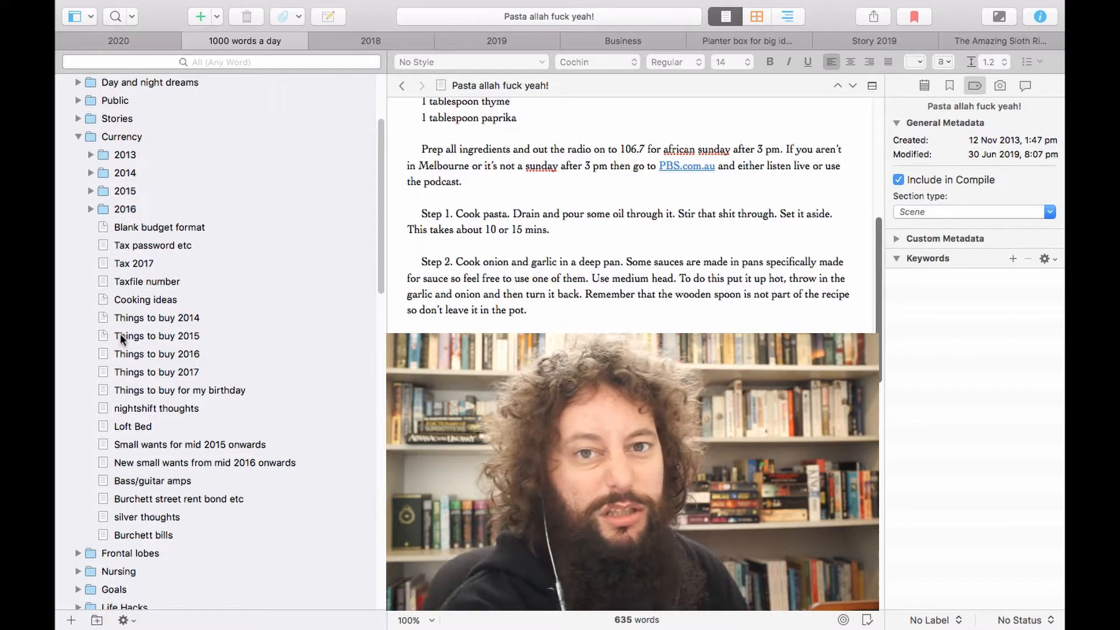
- Reopen Currency's 2014 subfolder and read the spending summary in the "Twenty-fifth pay of the 2013" document
left_click(92, 173)
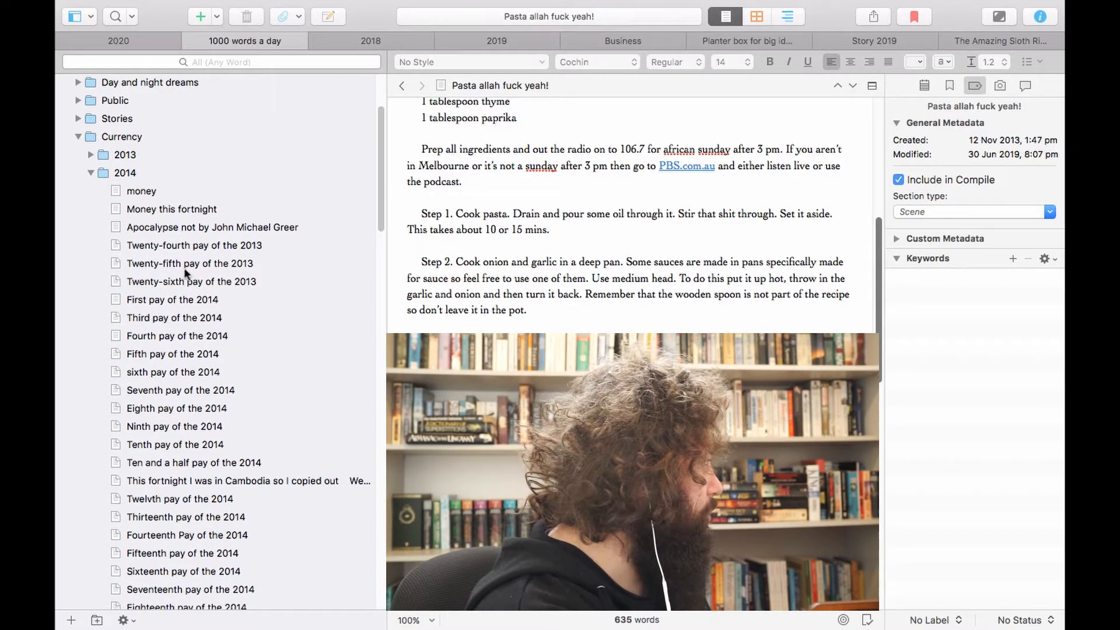
left_click(187, 262)
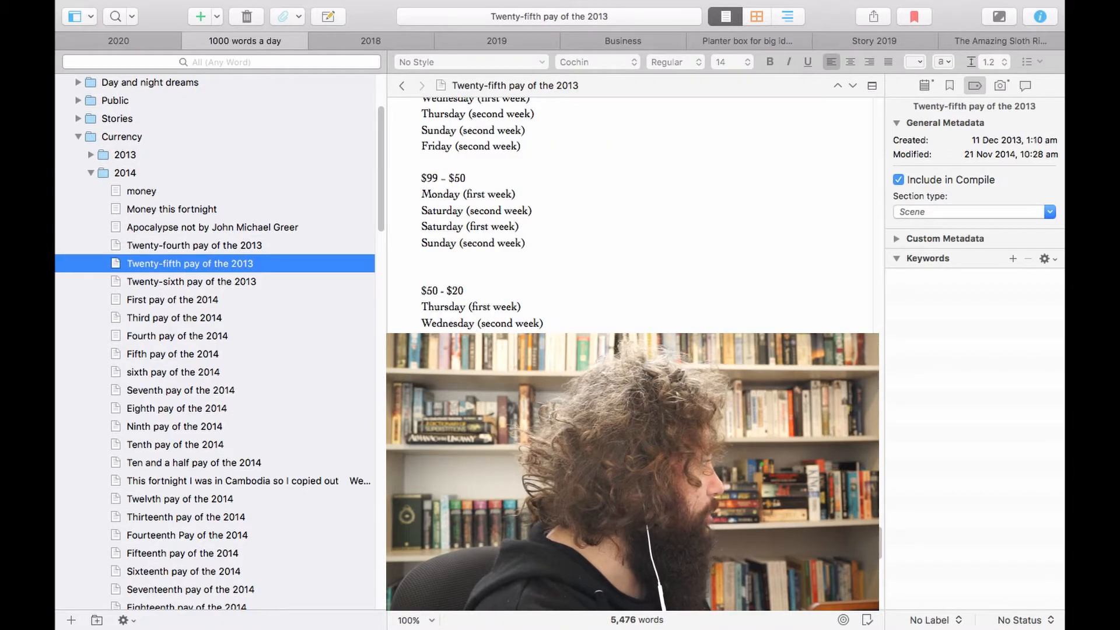
scroll(624, 213, "up", 10)
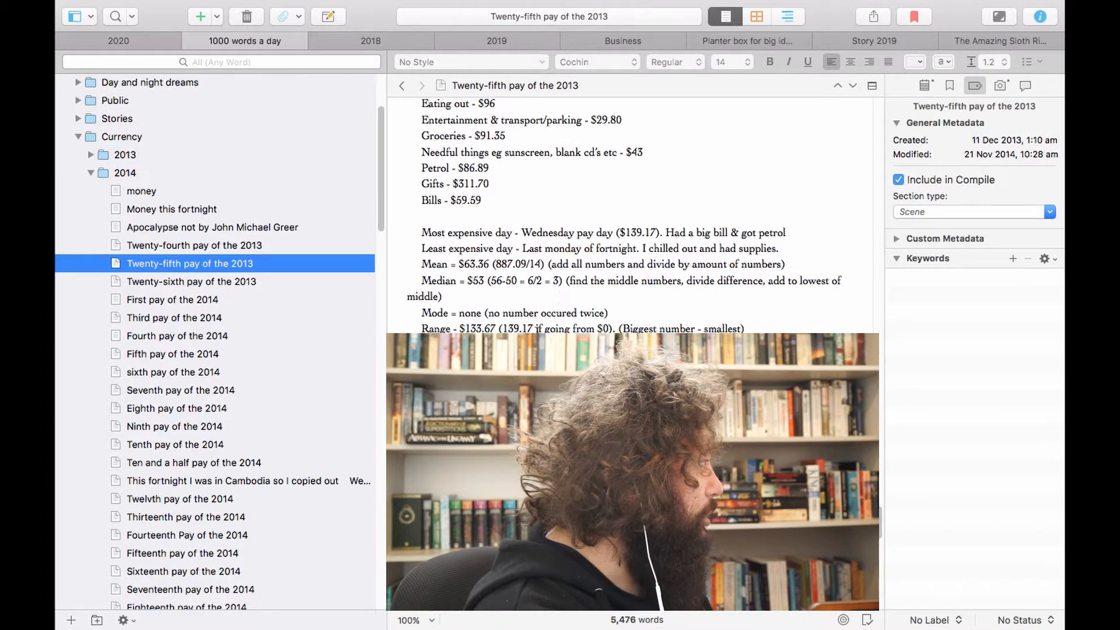
scroll(539, 331, "down", 3)
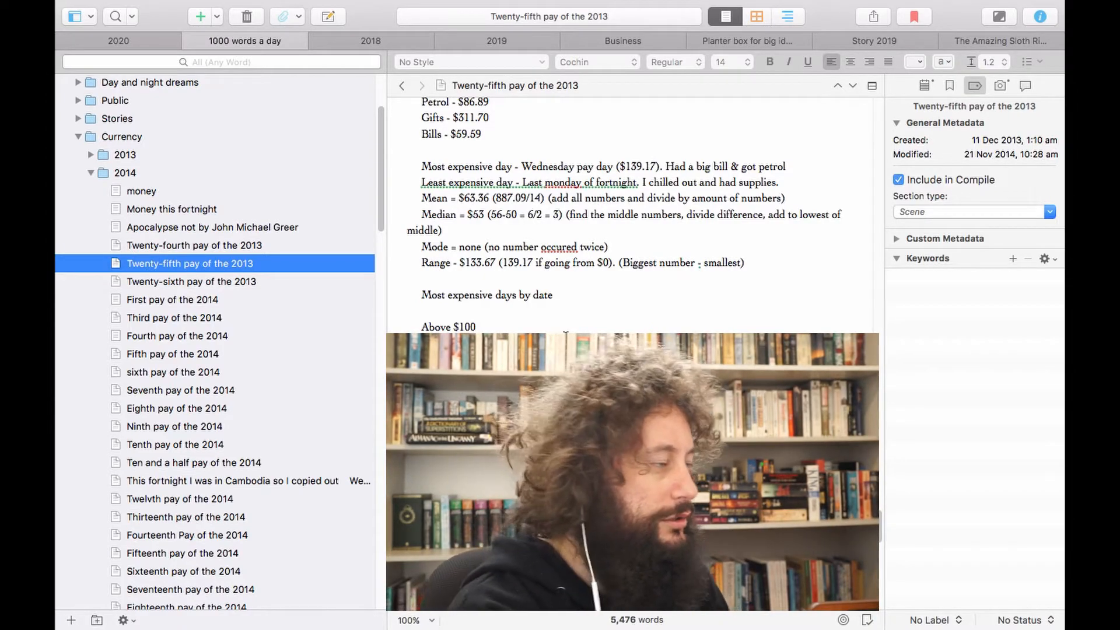
scroll(565, 333, "down", 3)
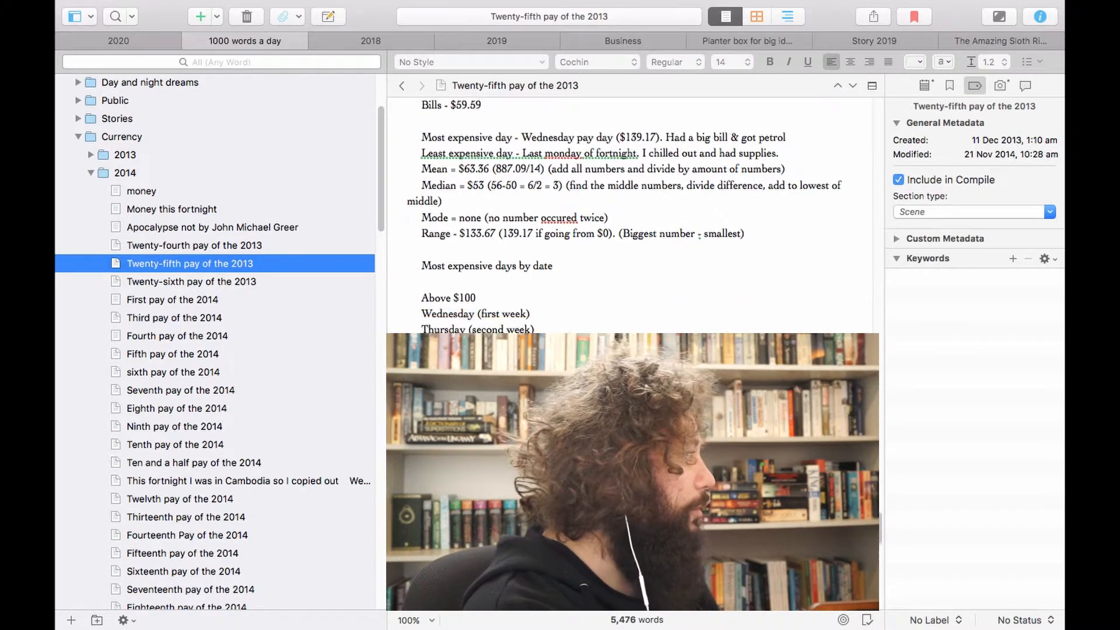
- Read the rest of the "Twenty-fifth pay of the 2013" document through its monthly totals and collapse Currency's 2014 subfolder
scroll(629, 215, "down", 10)
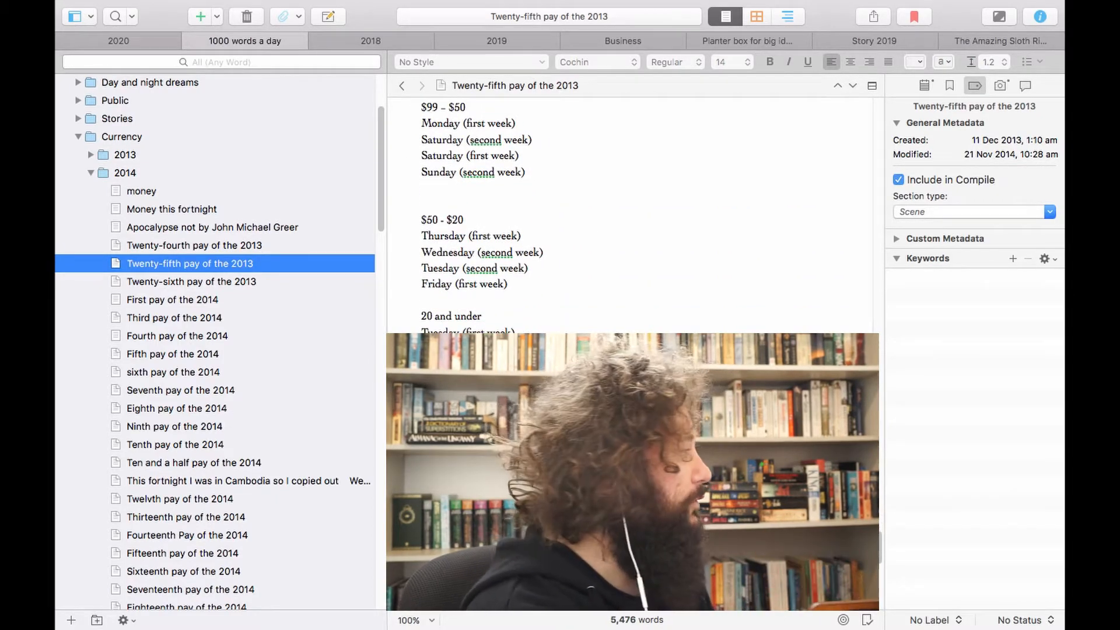
scroll(630, 216, "down", 12)
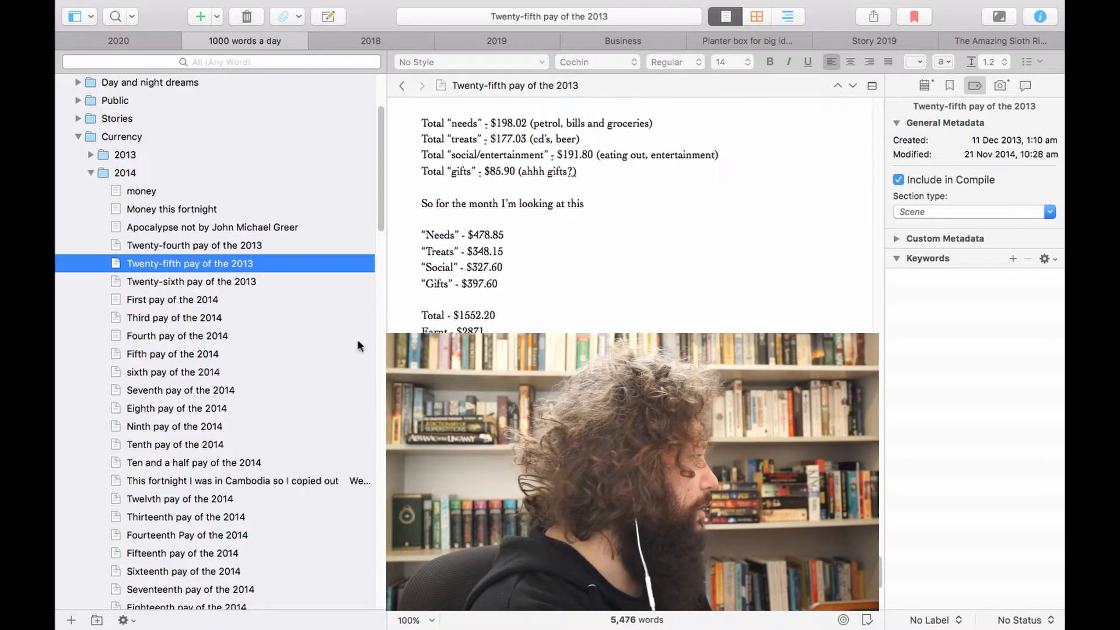
left_click(92, 173)
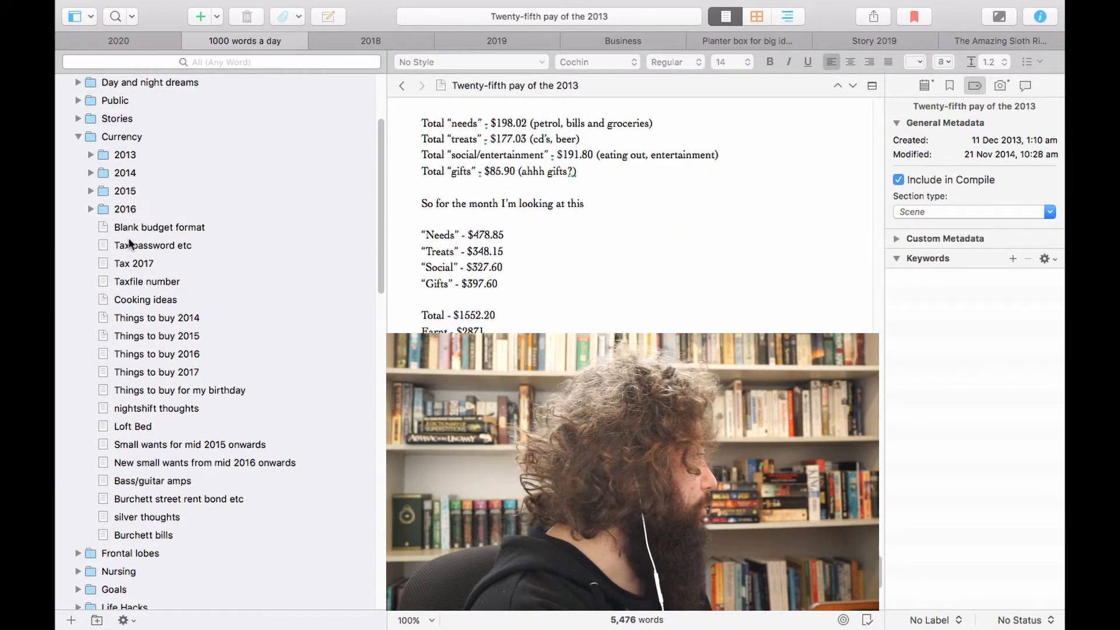
- Look through the yearly "Things to buy" documents from 2014 to 2017 and read the "UPDATE 20/3" list in the 2017 one
left_click(138, 317)
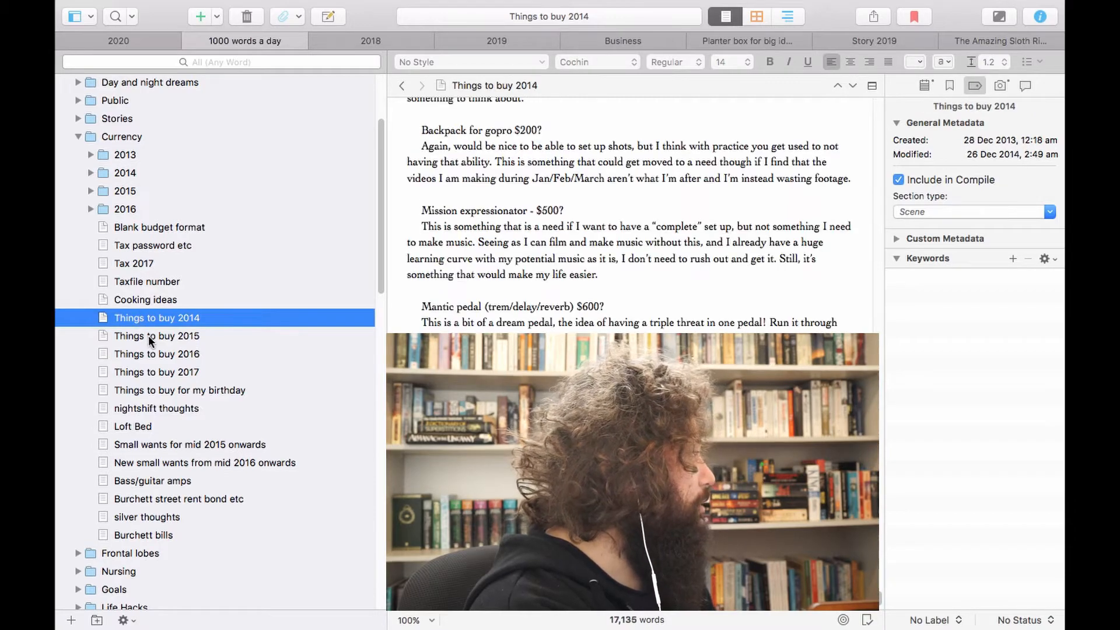
left_click(149, 337)
left_click(193, 354)
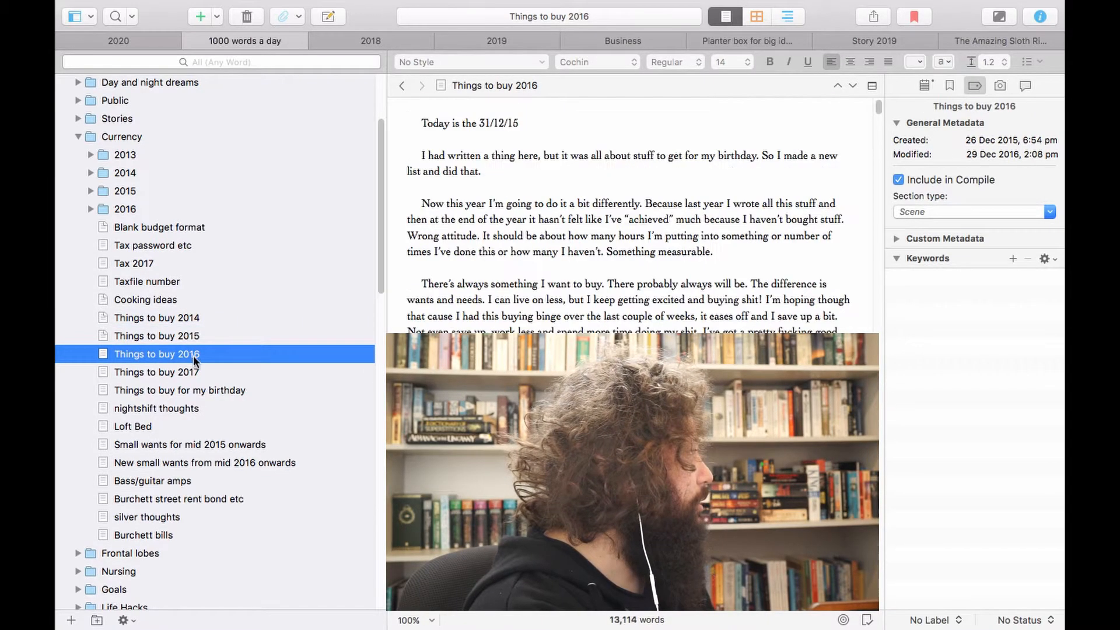
left_click(188, 374)
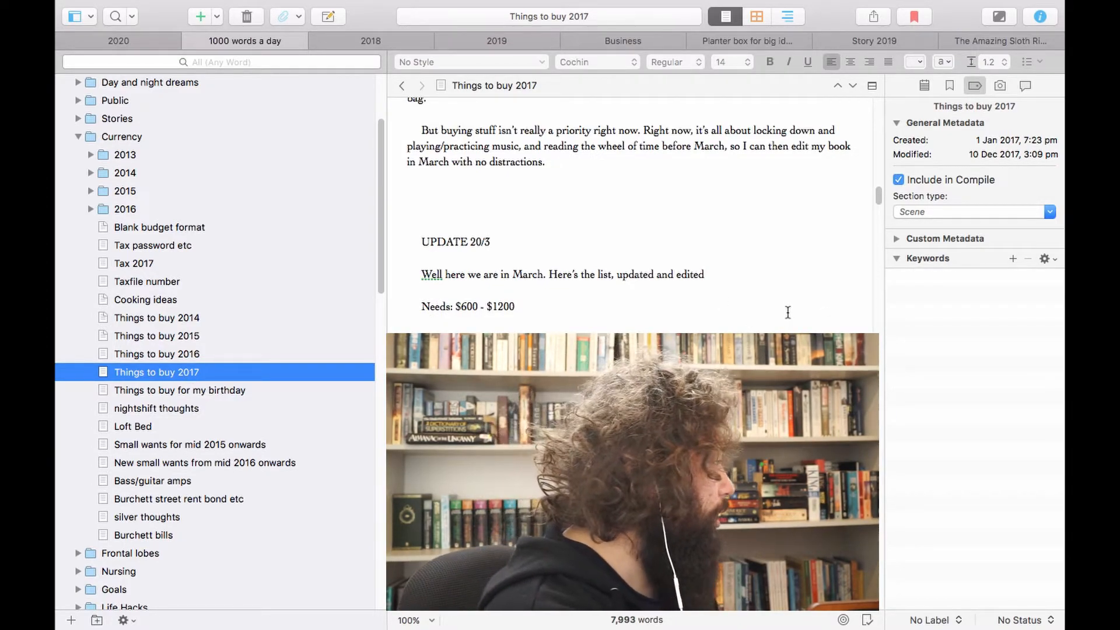
scroll(787, 313, "down", 3)
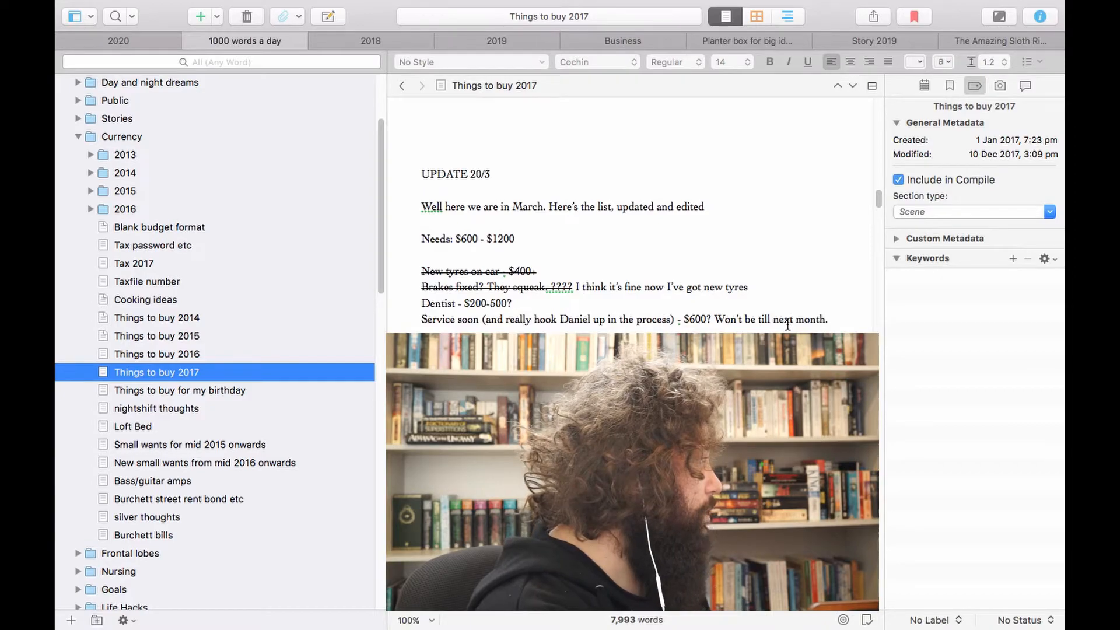
scroll(787, 324, "down", 3)
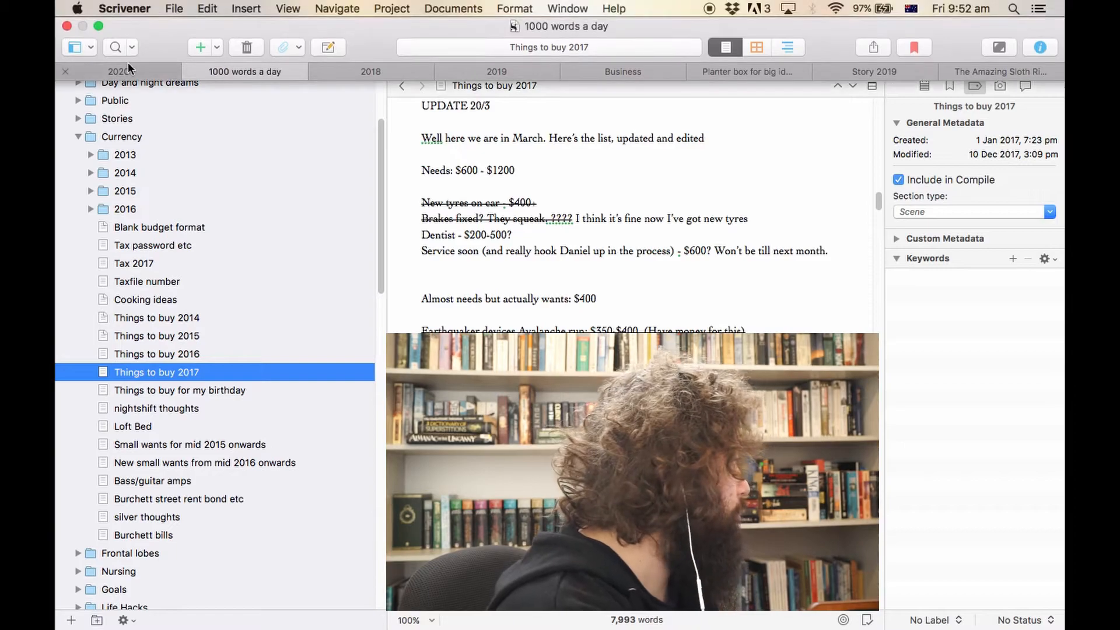
- Switch to the 2020 project and read through the crossed-off and outstanding items in its "To buy" document
left_click(128, 66)
scroll(134, 226, "up", 10)
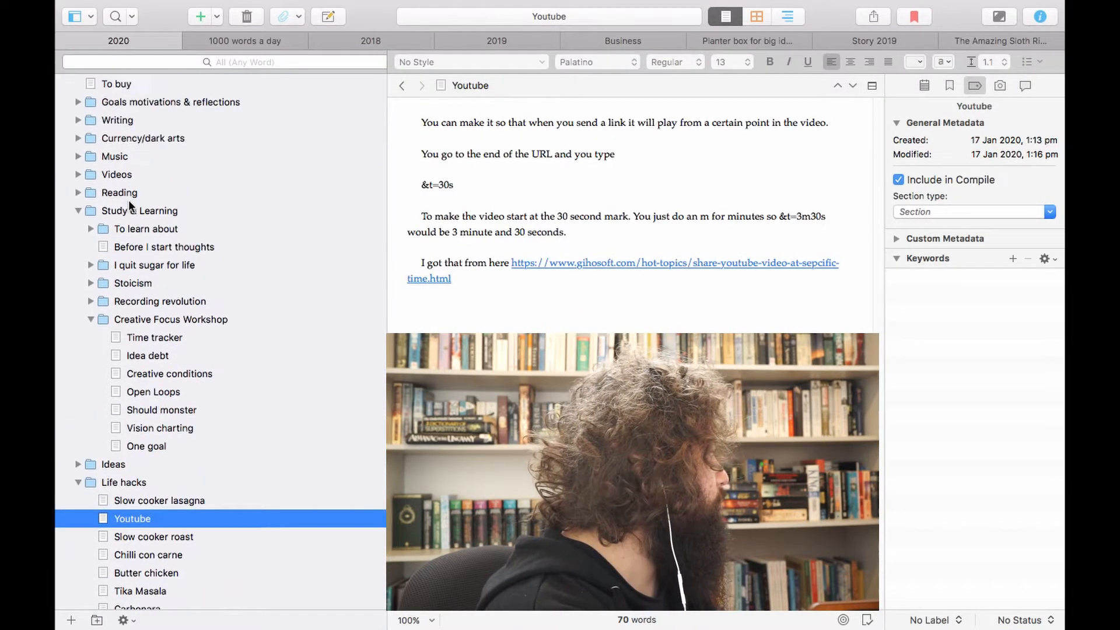
left_click(116, 155)
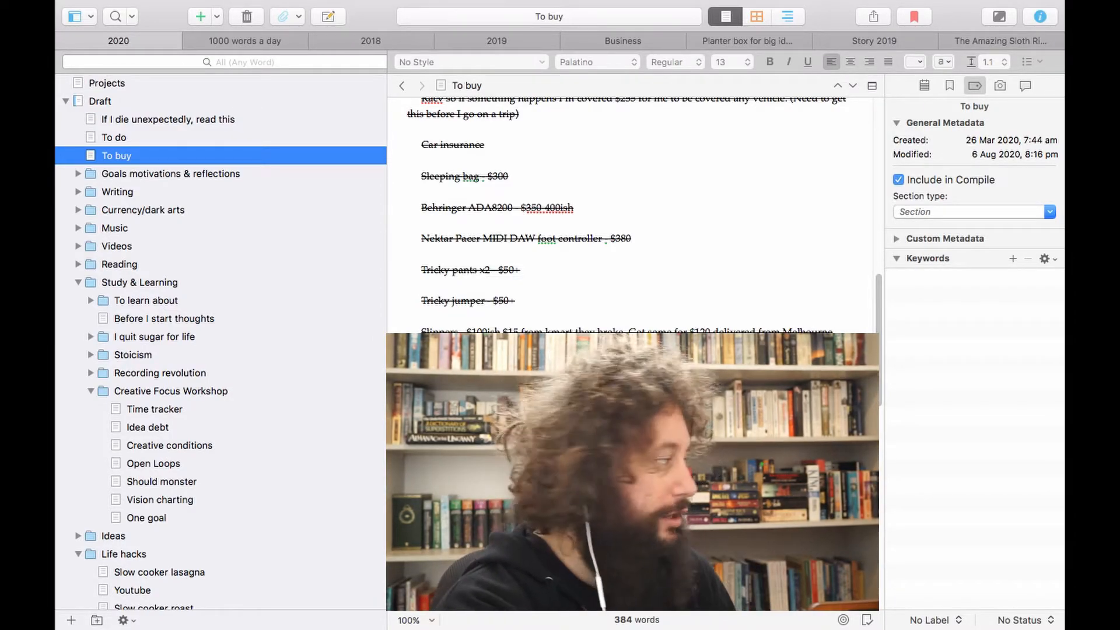
scroll(589, 198, "up", 5)
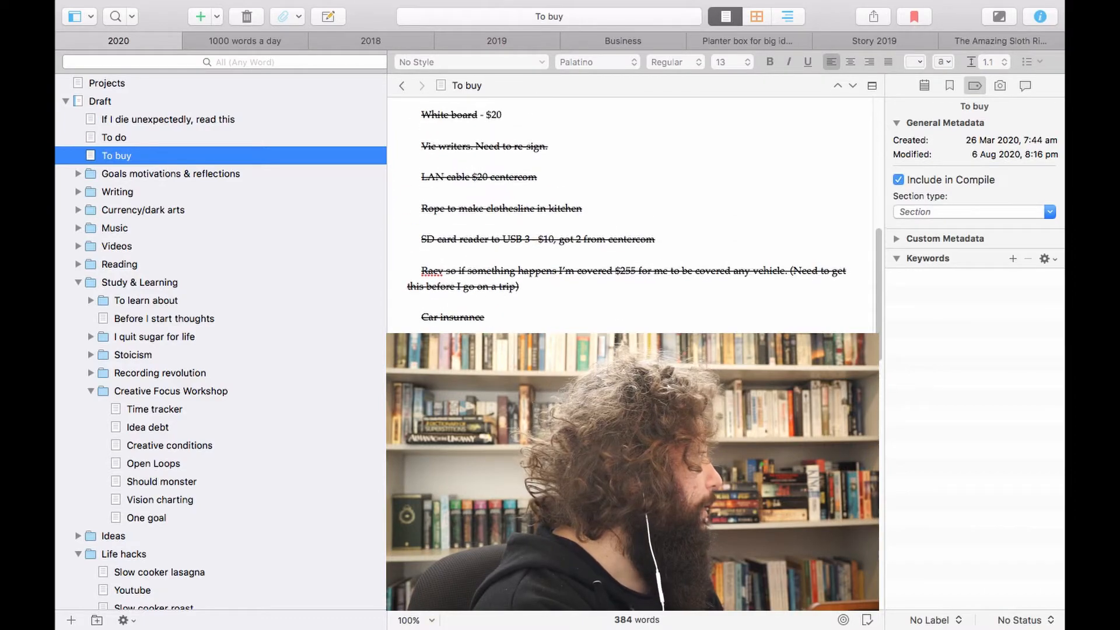
scroll(589, 199, "down", 10)
scroll(766, 327, "down", 10)
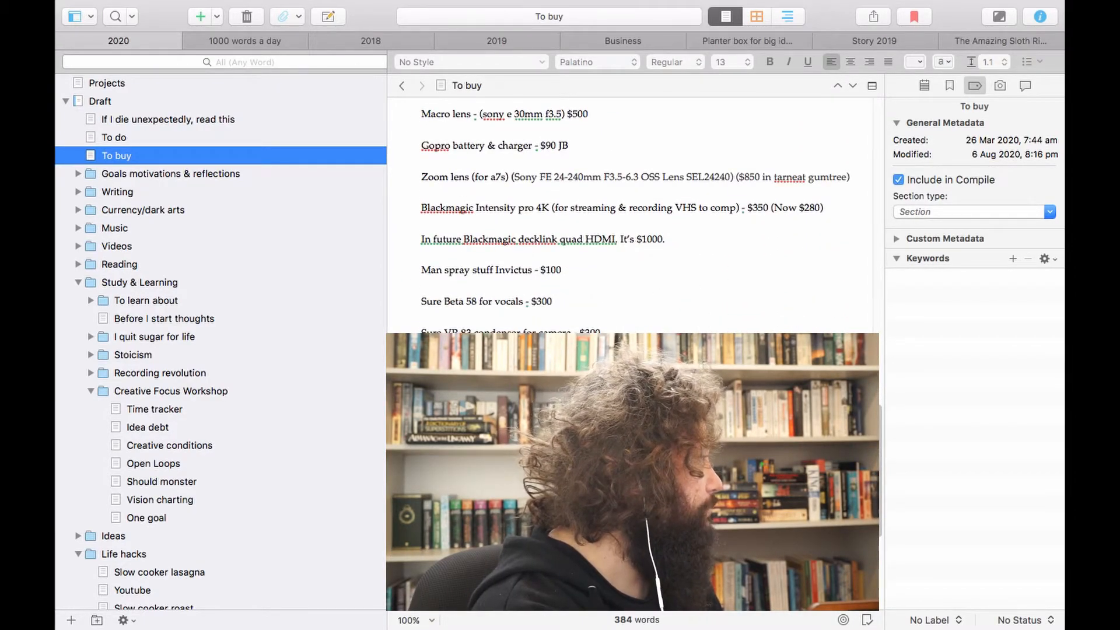
scroll(707, 327, "down", 2)
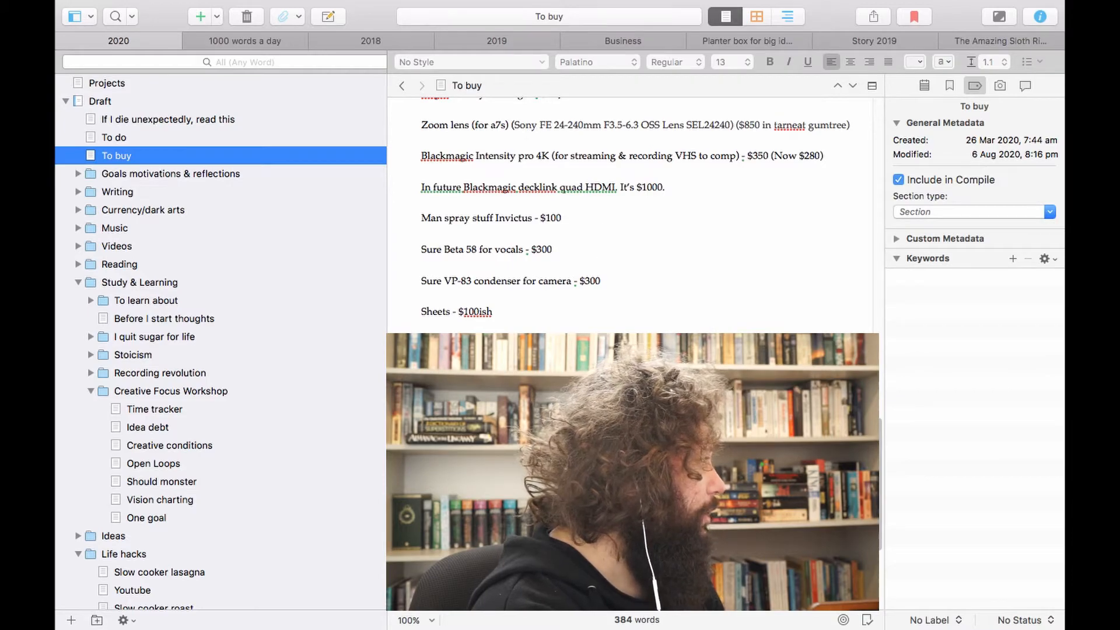
scroll(630, 210, "up", 2)
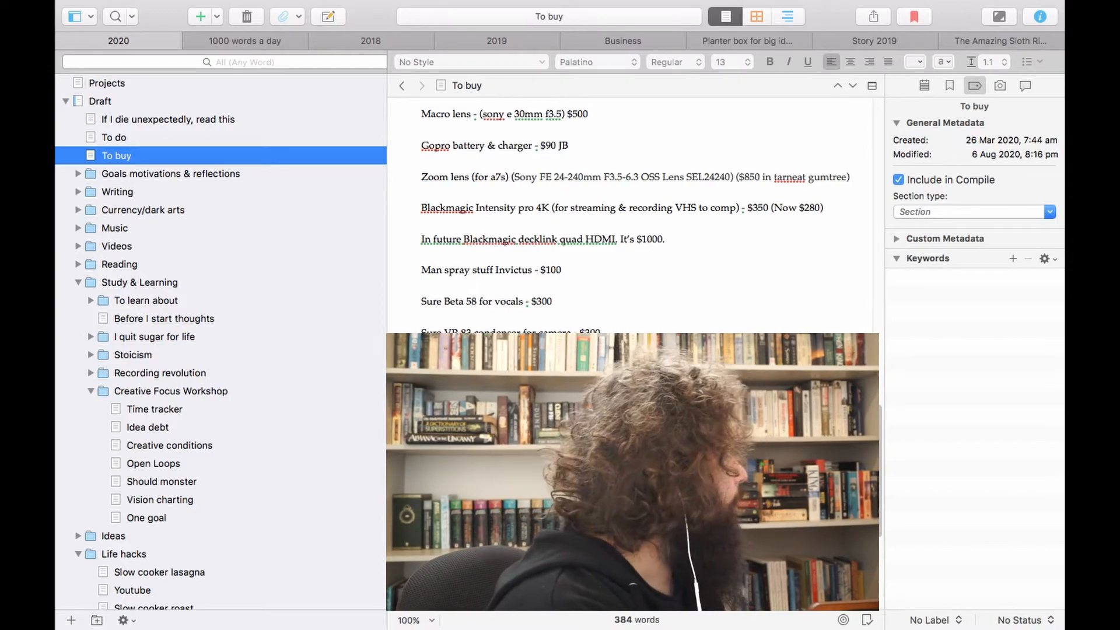
- Return to the "1000 words a day" project, collapse the Currency folder and review the Manuscript's top-level folders
left_click(296, 38)
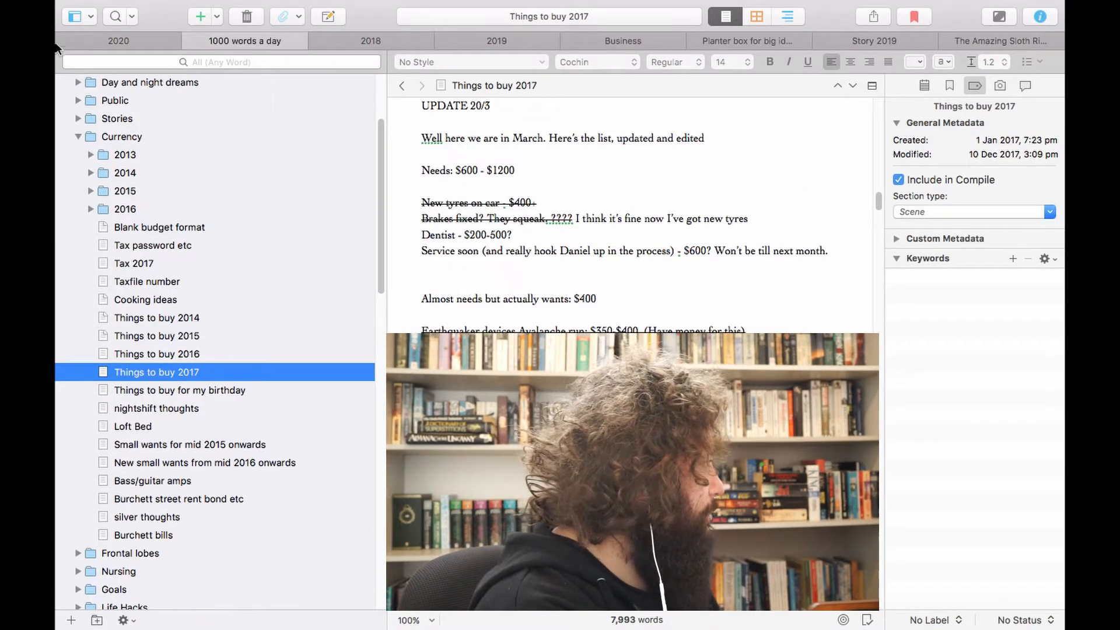
left_click(79, 137)
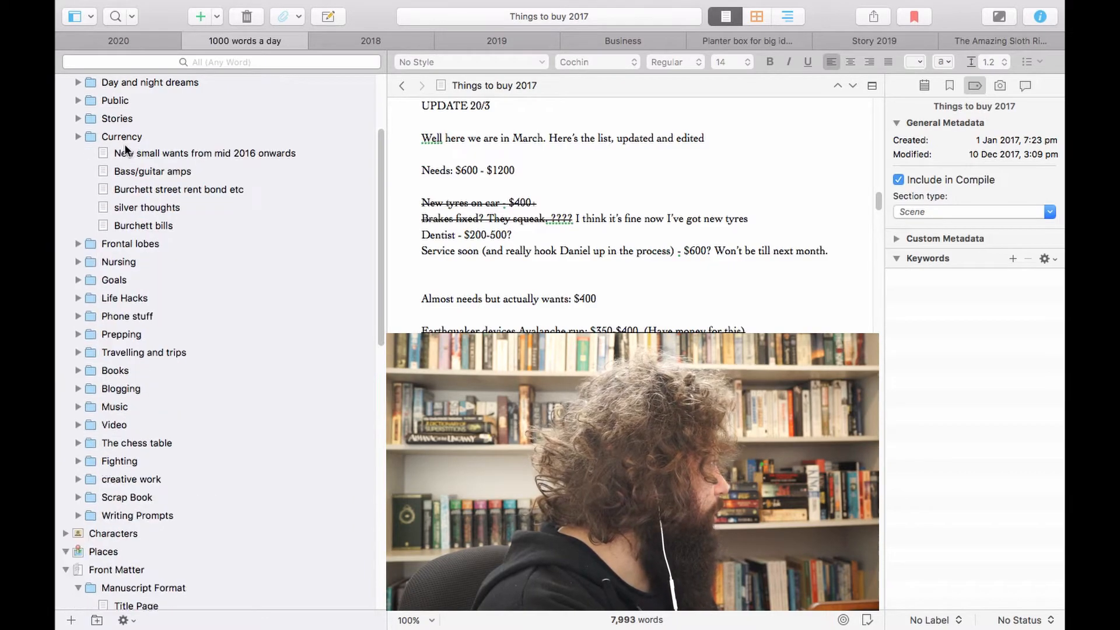
scroll(163, 320, "down", 2)
scroll(166, 315, "up", 8)
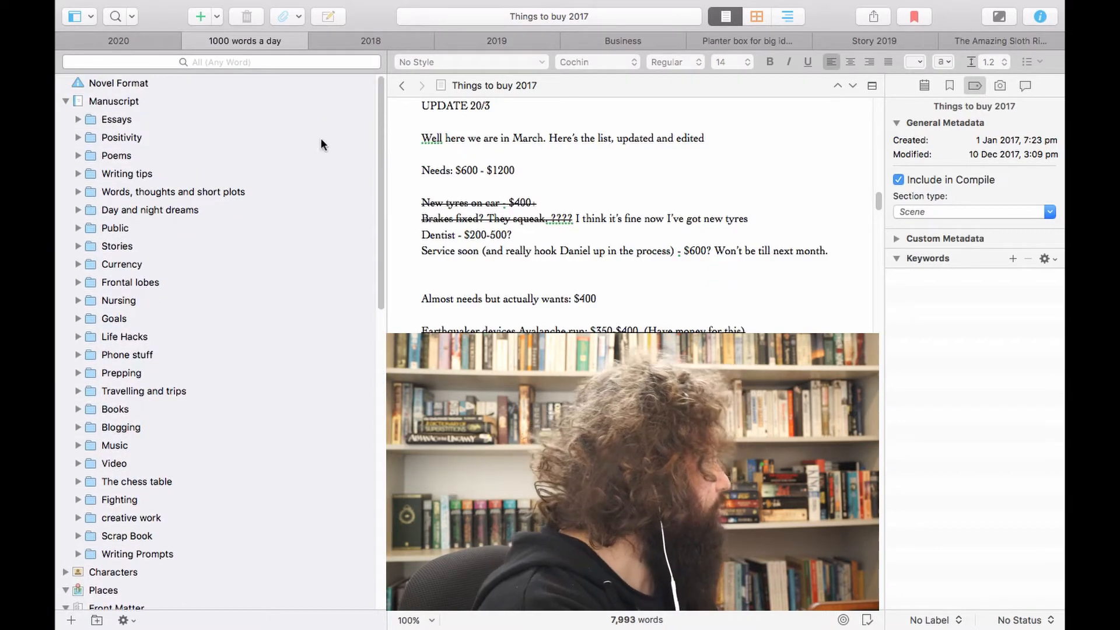
- Switch to the 2018 project and select the opening "Find three hobbies you love" quote in the open Goals document
left_click(362, 47)
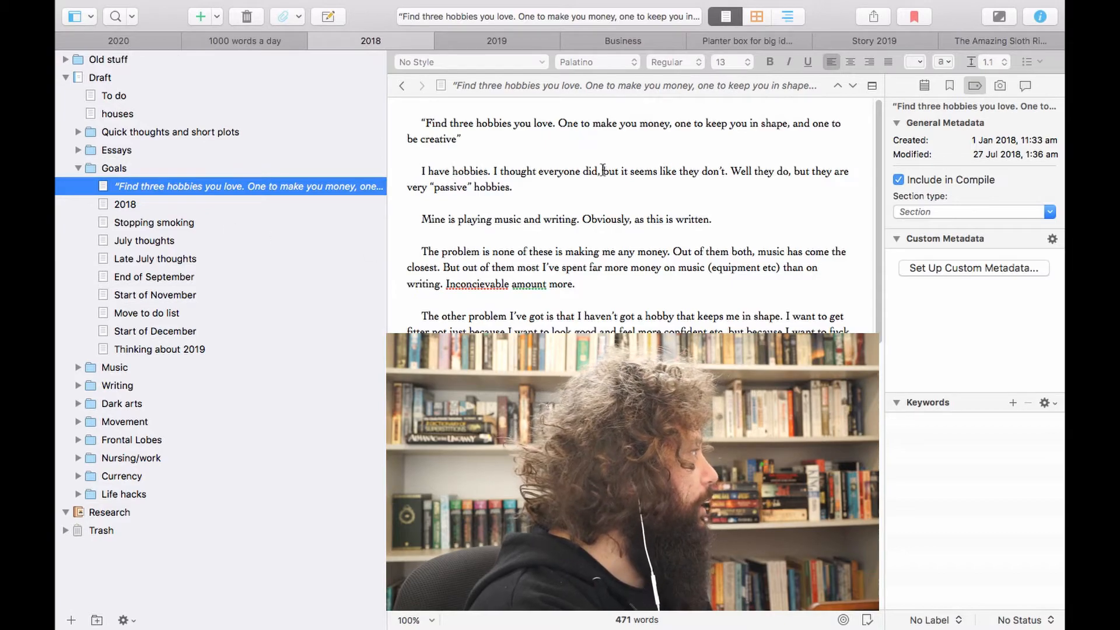
triple_click(479, 141)
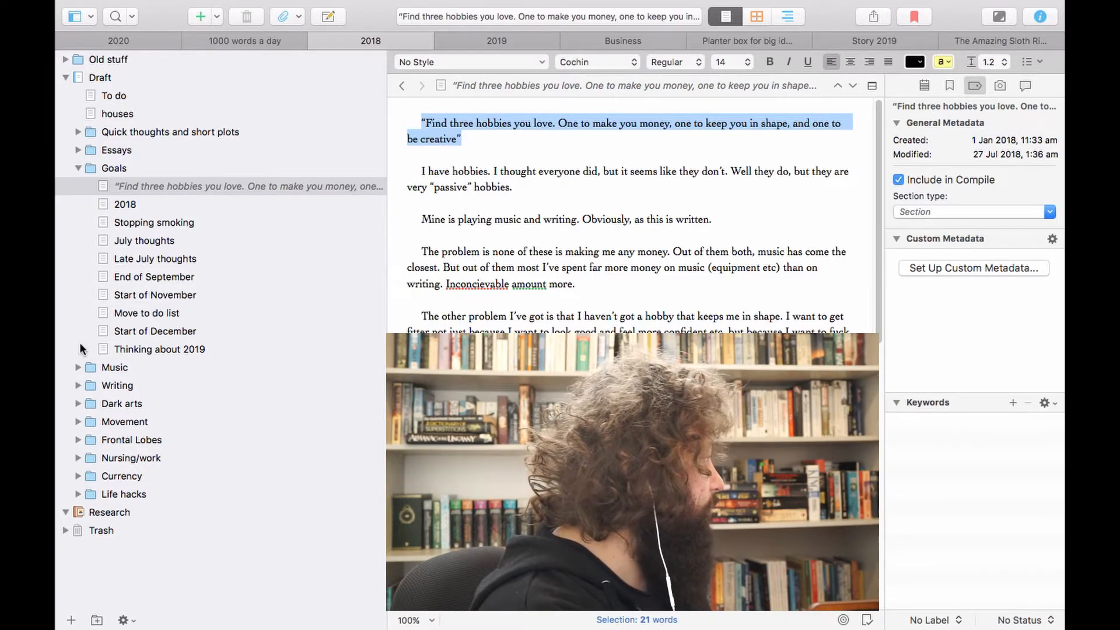
- Expand the 2018 project's Music folder and look through its singing, song lyric, merch, gear and listening documents
left_click(78, 368)
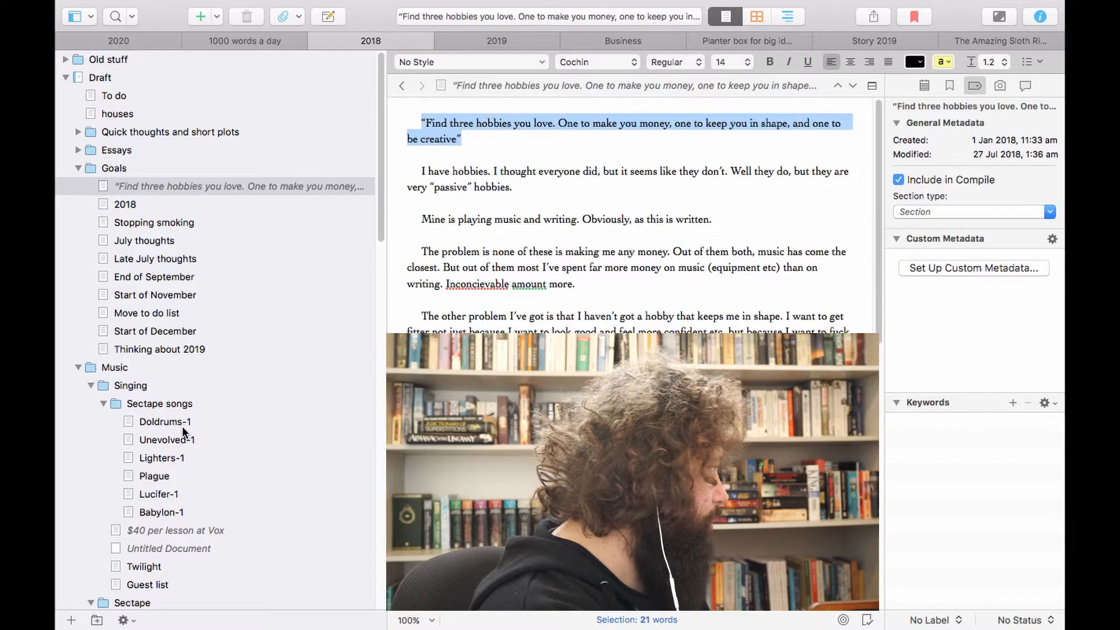
scroll(181, 432, "down", 5)
scroll(135, 337, "down", 15)
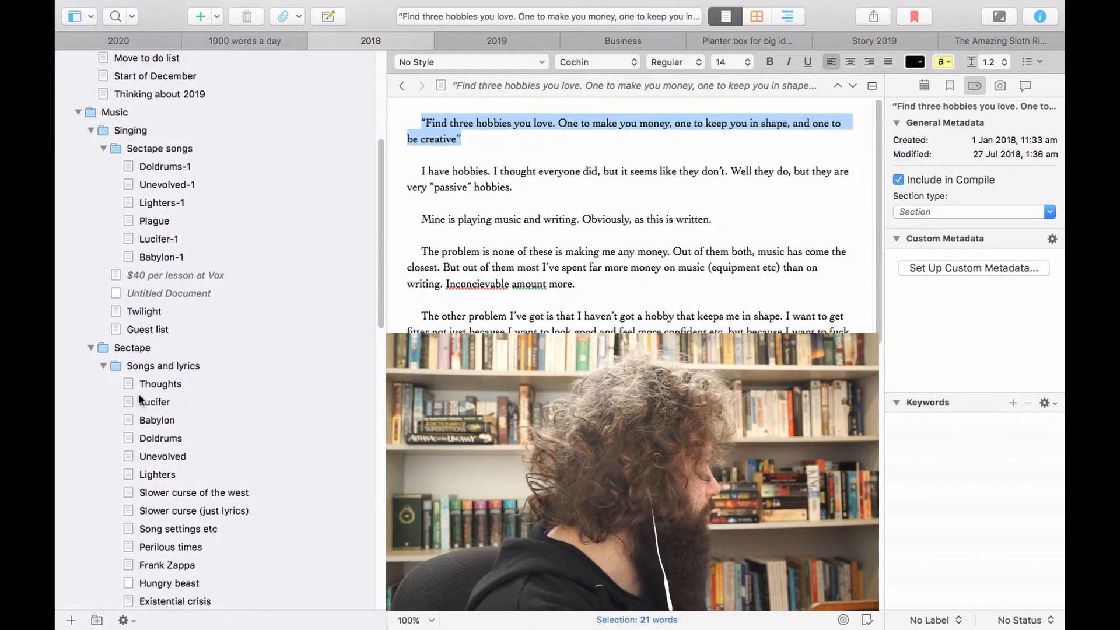
scroll(127, 449, "up", 2)
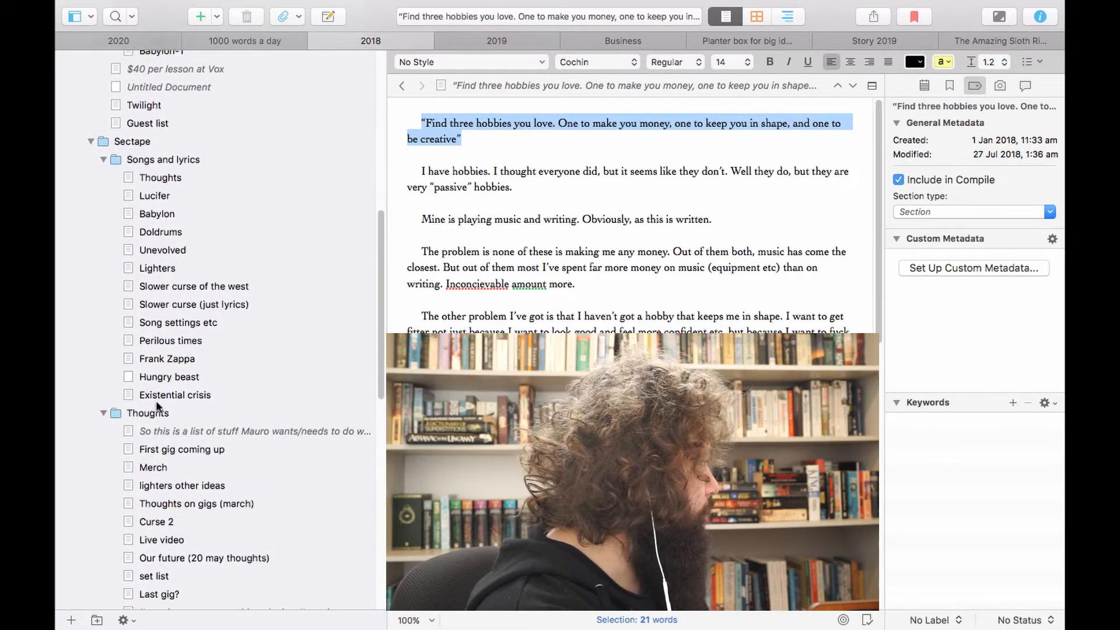
scroll(122, 441, "down", 10)
scroll(118, 431, "down", 14)
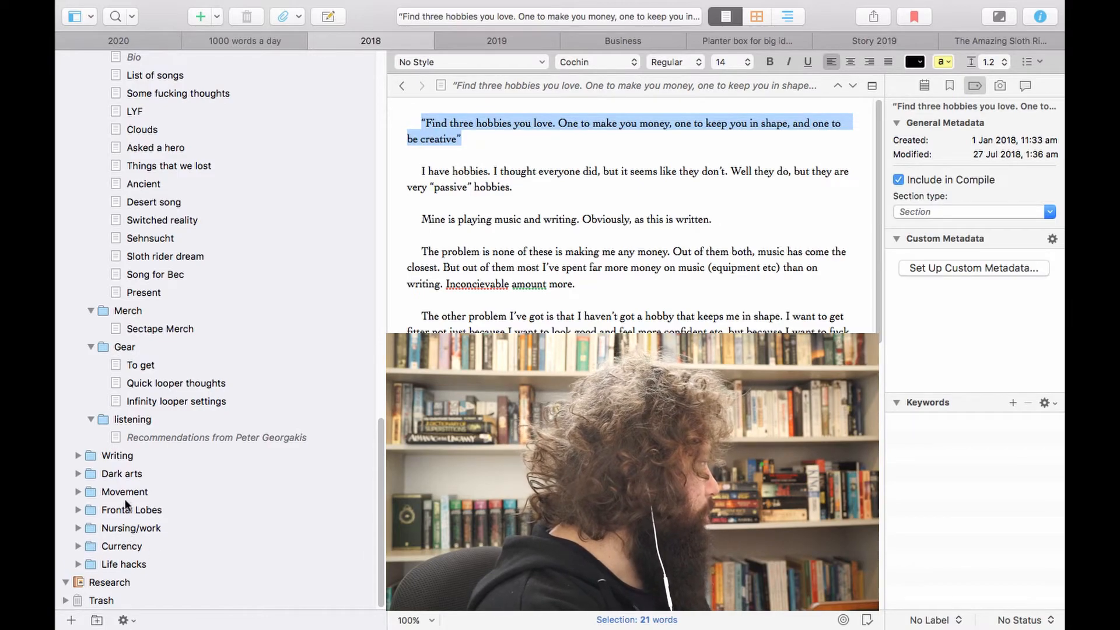
scroll(194, 334, "up", 15)
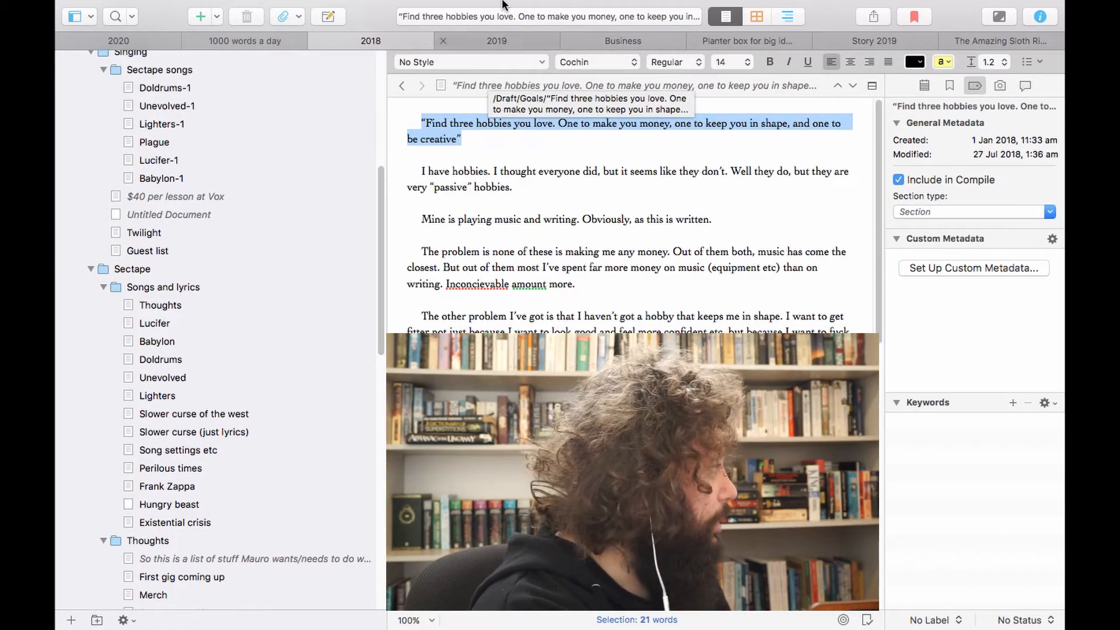
- Switch to the 2019 project, look through the Learning folder's contents and collapse it, and expand the Dark Arts folder
left_click(506, 37)
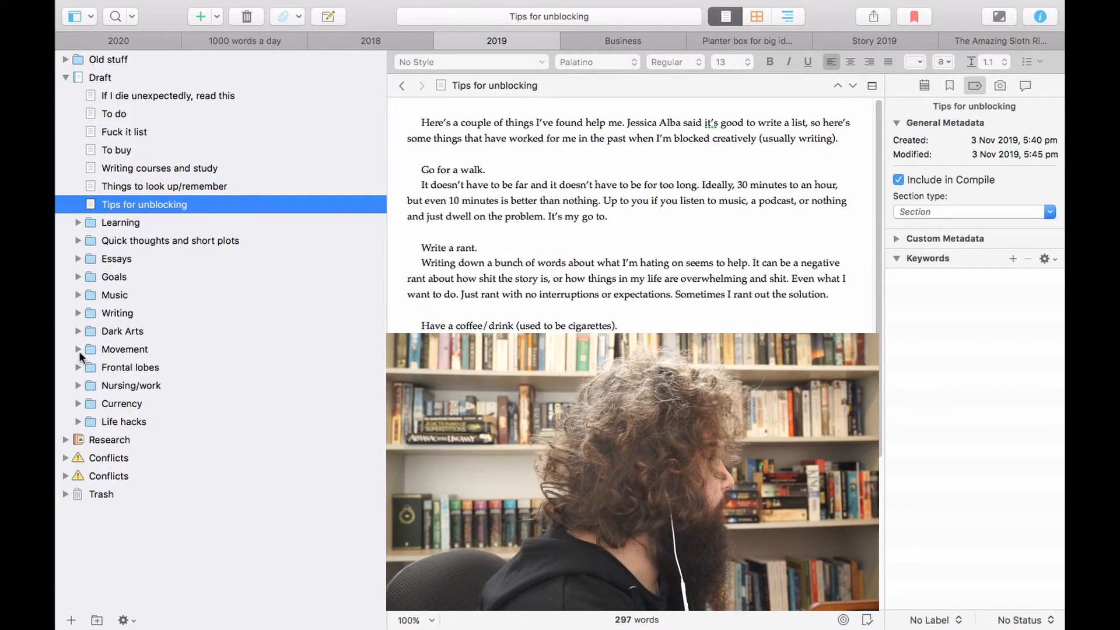
left_click(79, 222)
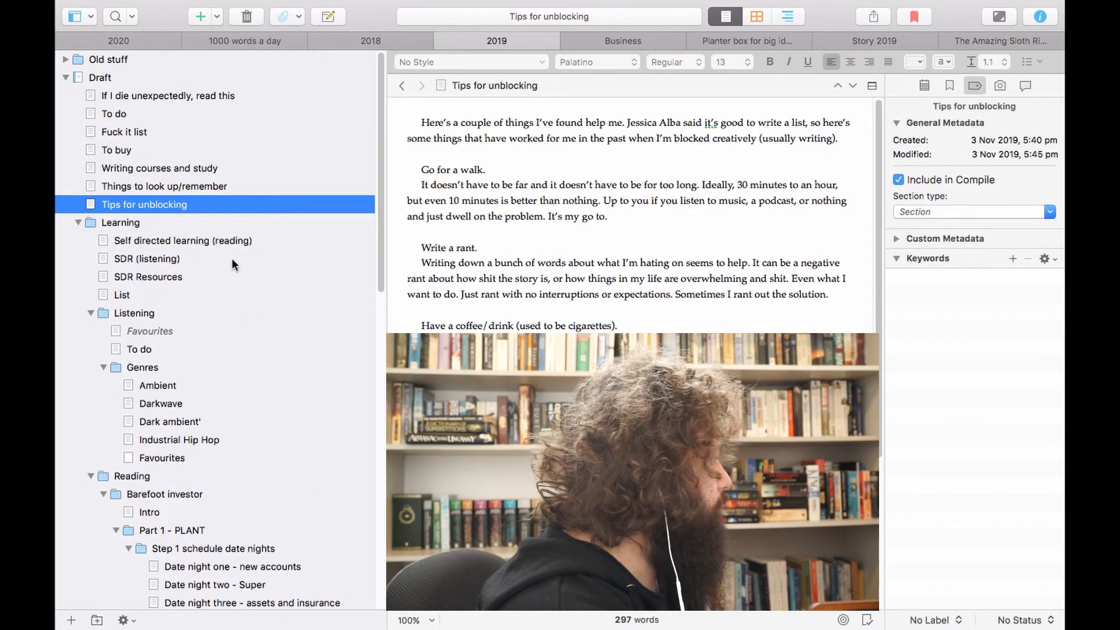
scroll(166, 292, "down", 5)
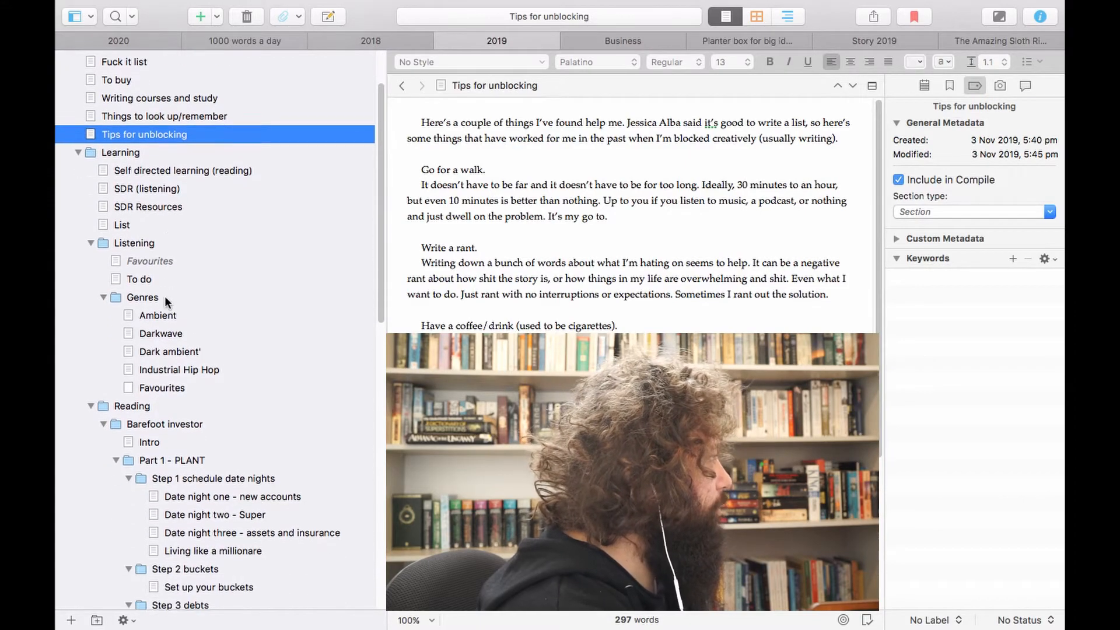
scroll(204, 365, "down", 5)
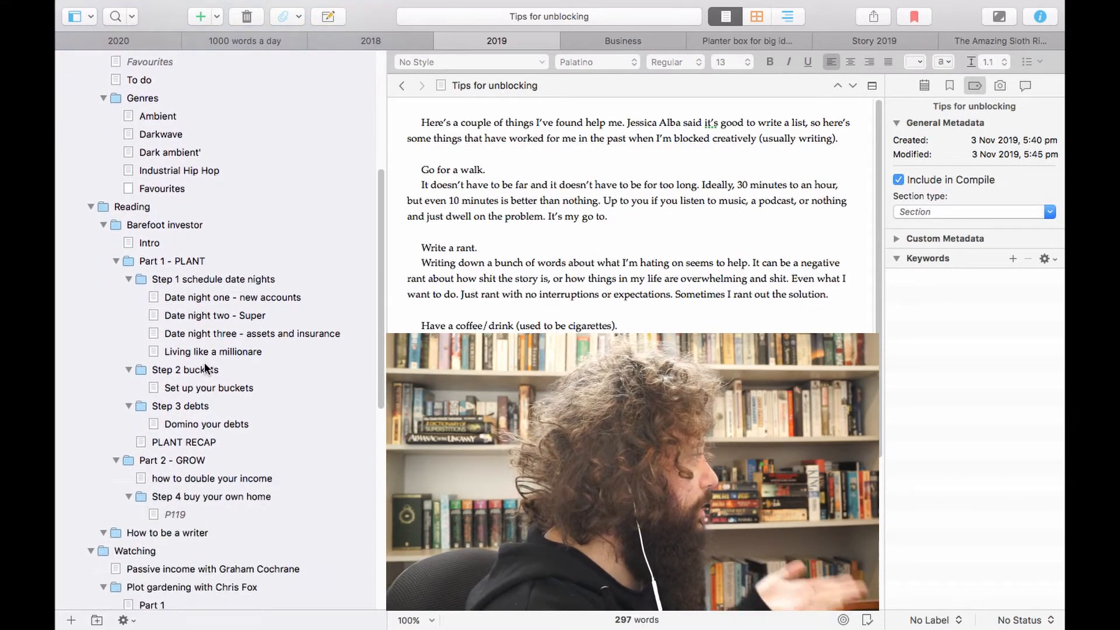
scroll(227, 373, "down", 5)
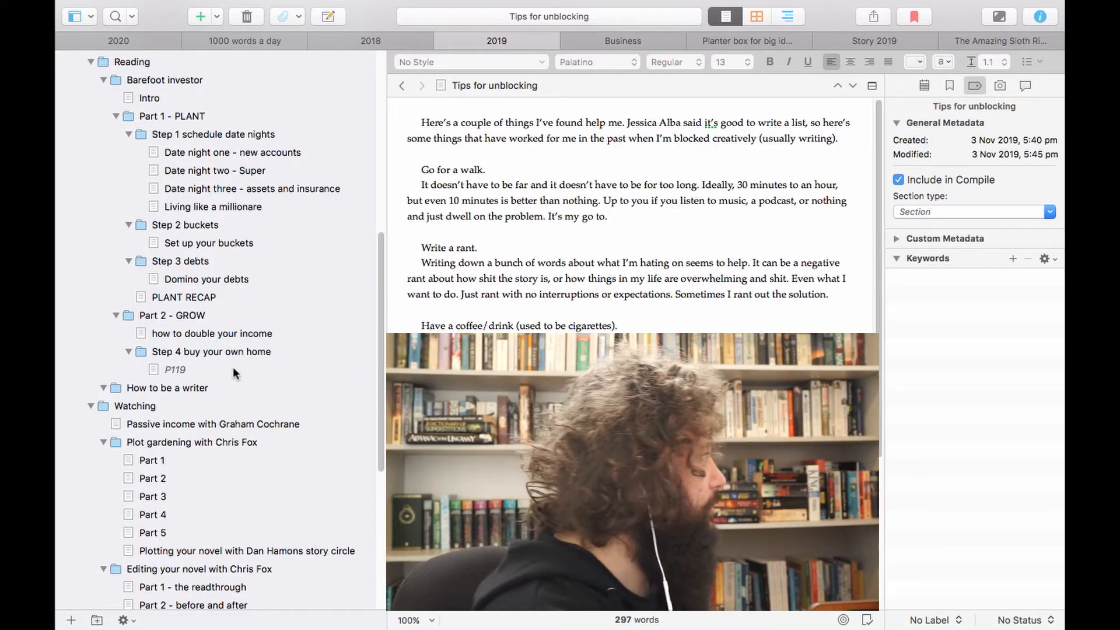
scroll(239, 391, "up", 10)
scroll(239, 396, "up", 2)
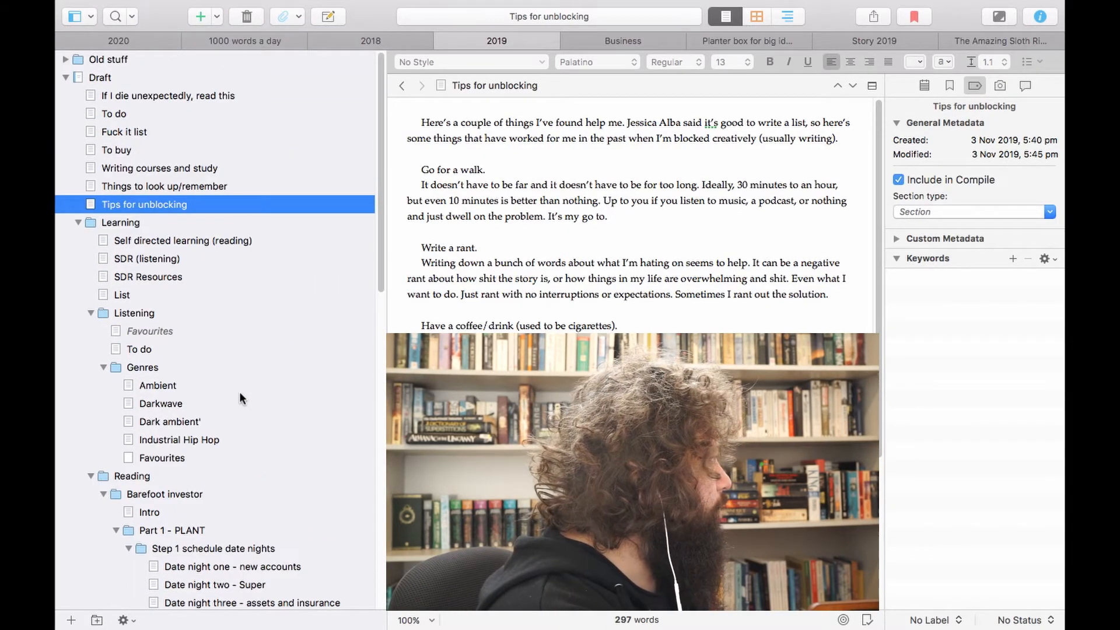
left_click(78, 221)
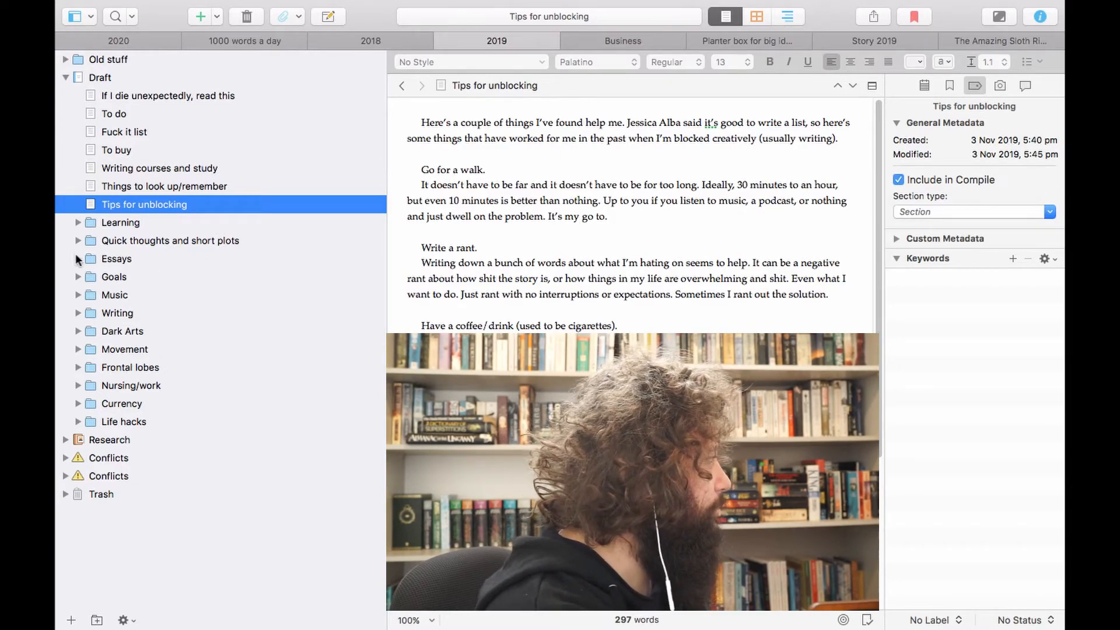
left_click(79, 331)
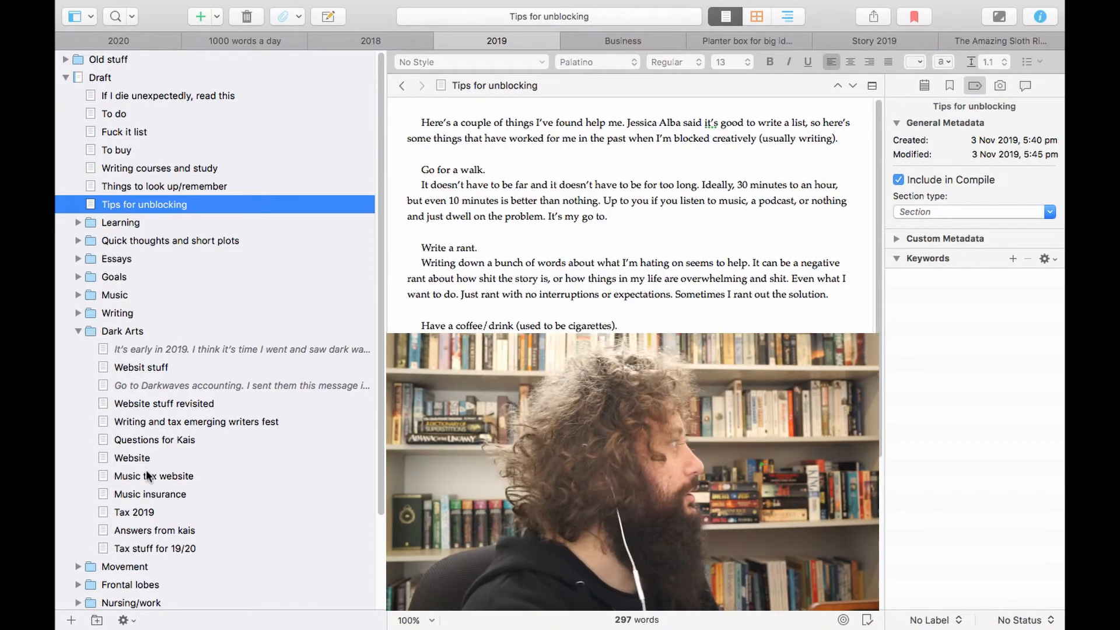
- Switch to the Business project, expand the Finances folder under 2020 and look over its documents
mouse_move(602, 44)
left_click(618, 73)
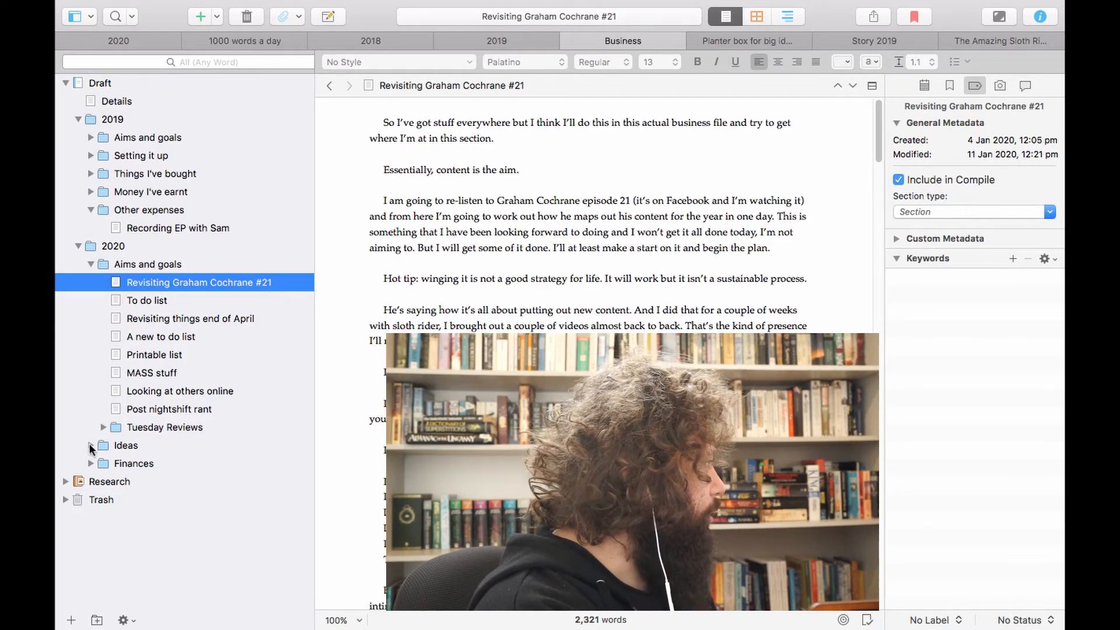
left_click(90, 463)
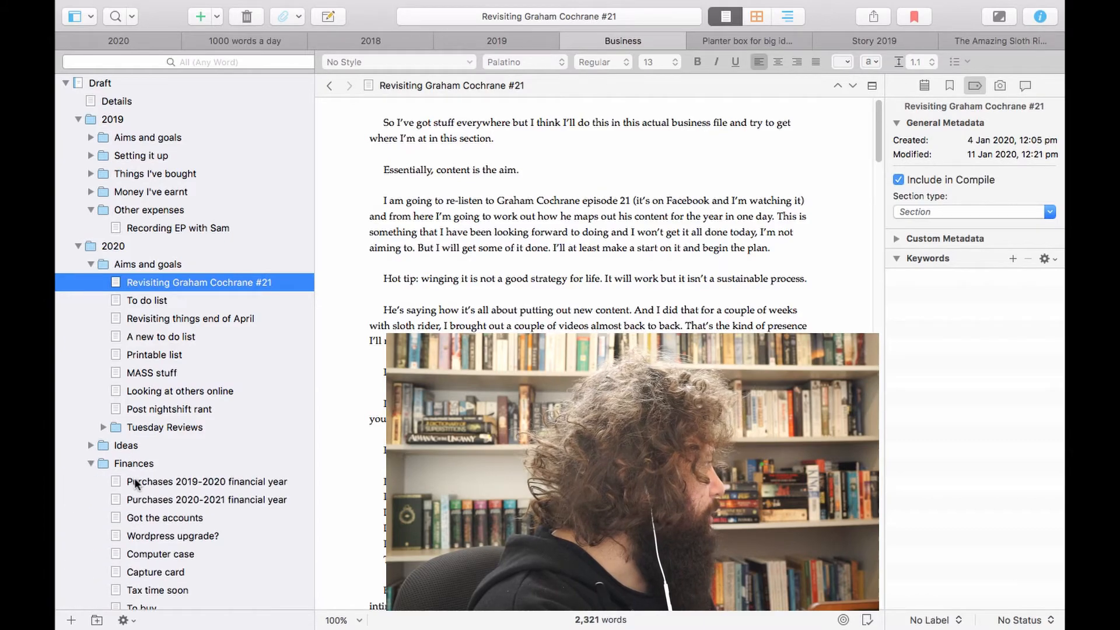
scroll(186, 418, "down", 3)
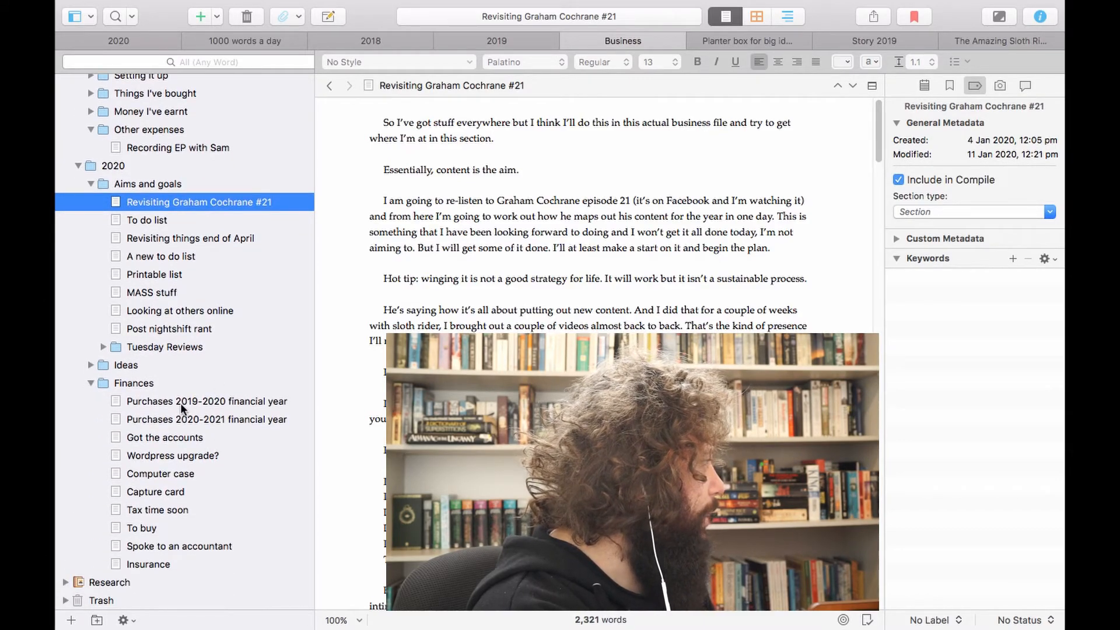
- Expand the Tuesday Reviews folder under Aims and goals, and view its Tuesday review 7 and List 7 documents
left_click(104, 348)
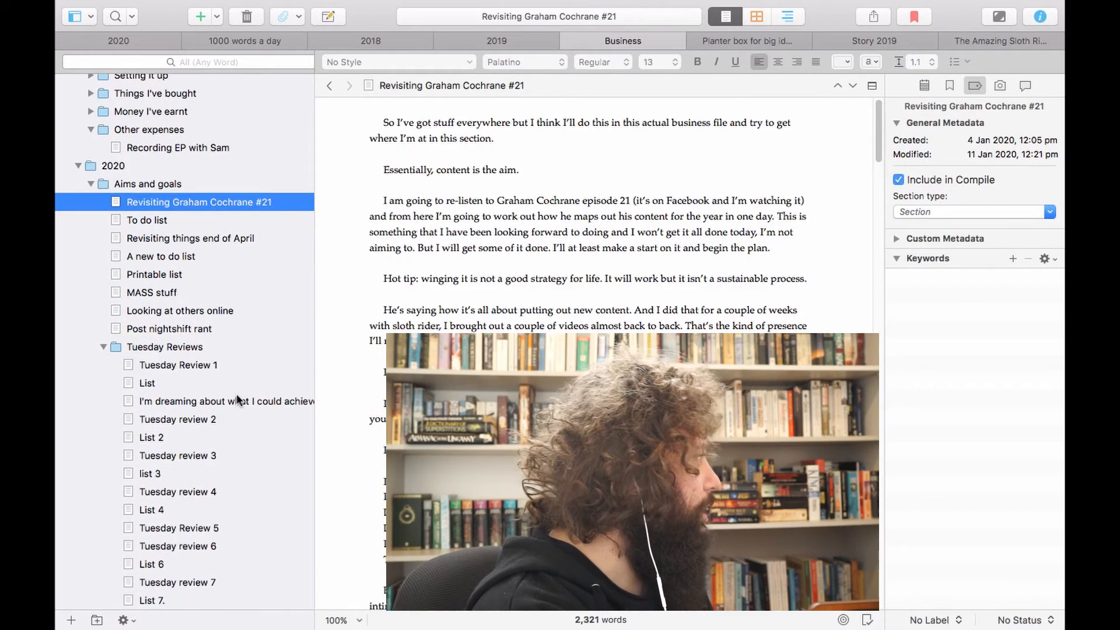
scroll(244, 427, "down", 5)
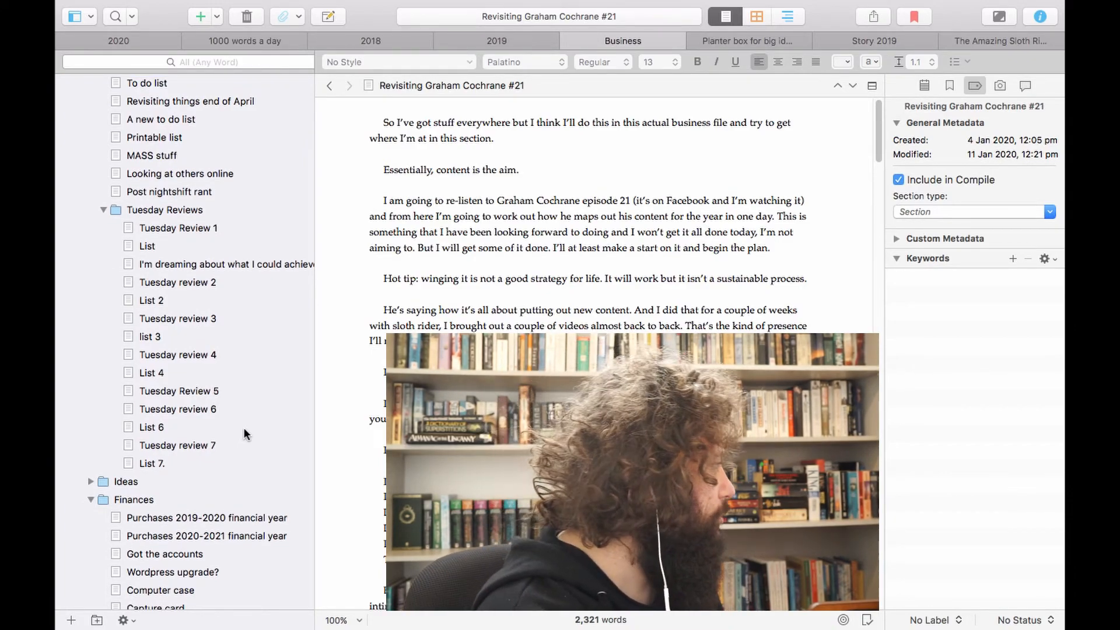
left_click(152, 448)
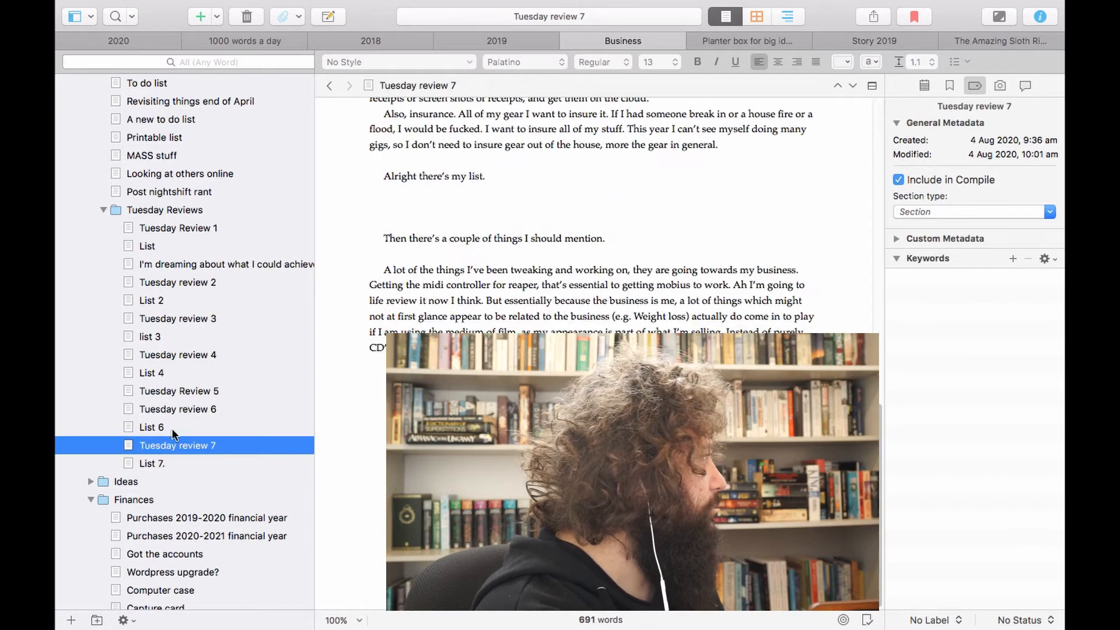
scroll(177, 444, "down", 1)
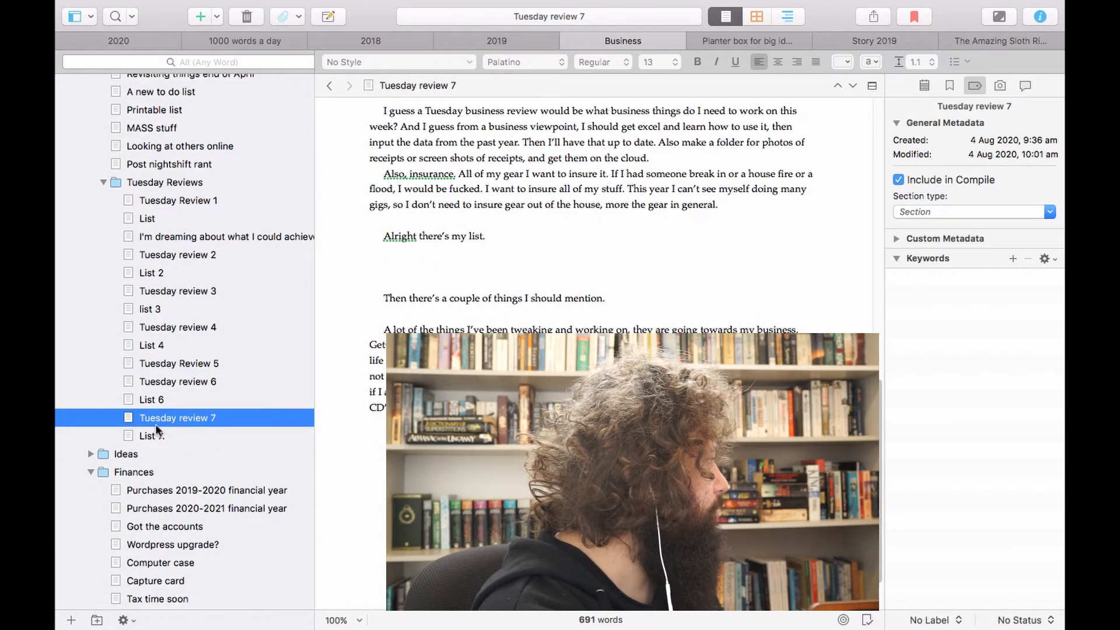
left_click(159, 434)
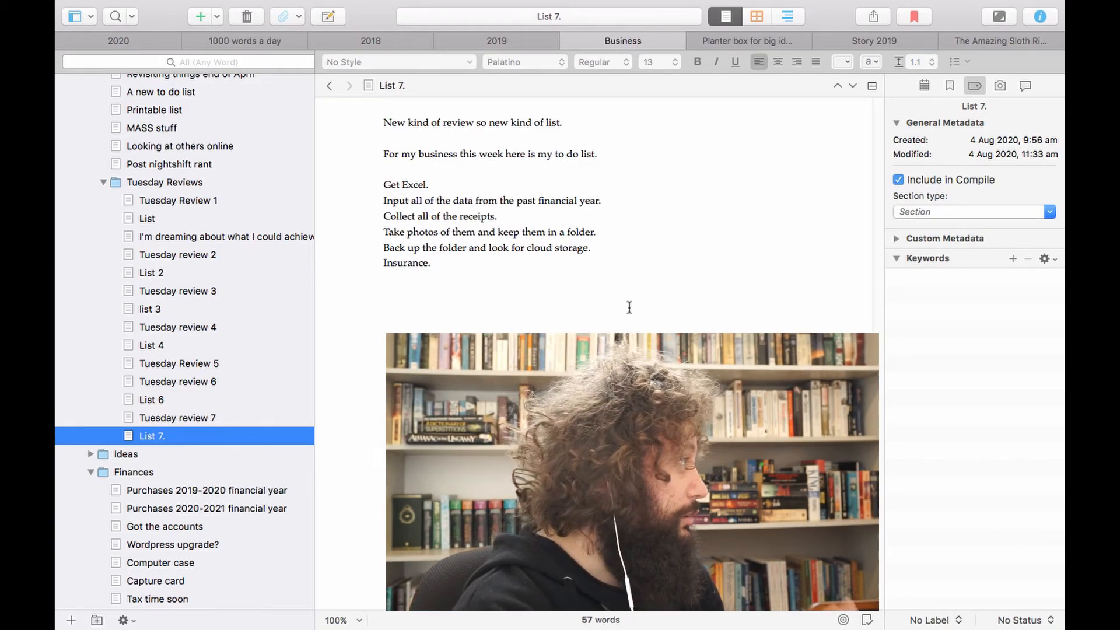
- Switch to the 2020 project and expand the Goals motivations & reflections folder and its Tuesday Reviews subfolder
left_click(149, 40)
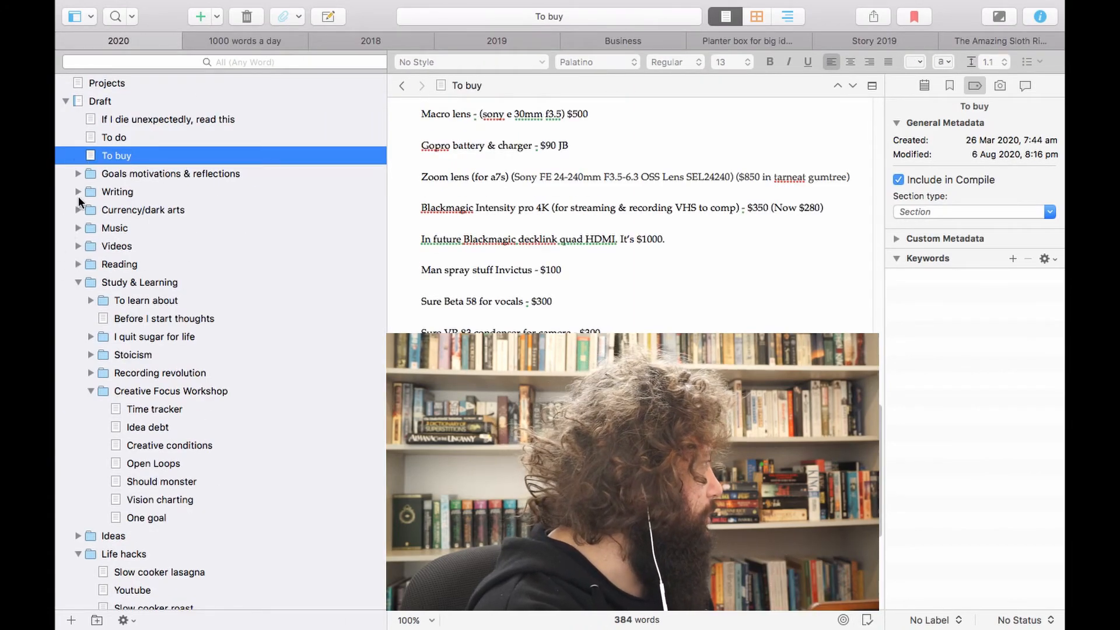
left_click(77, 174)
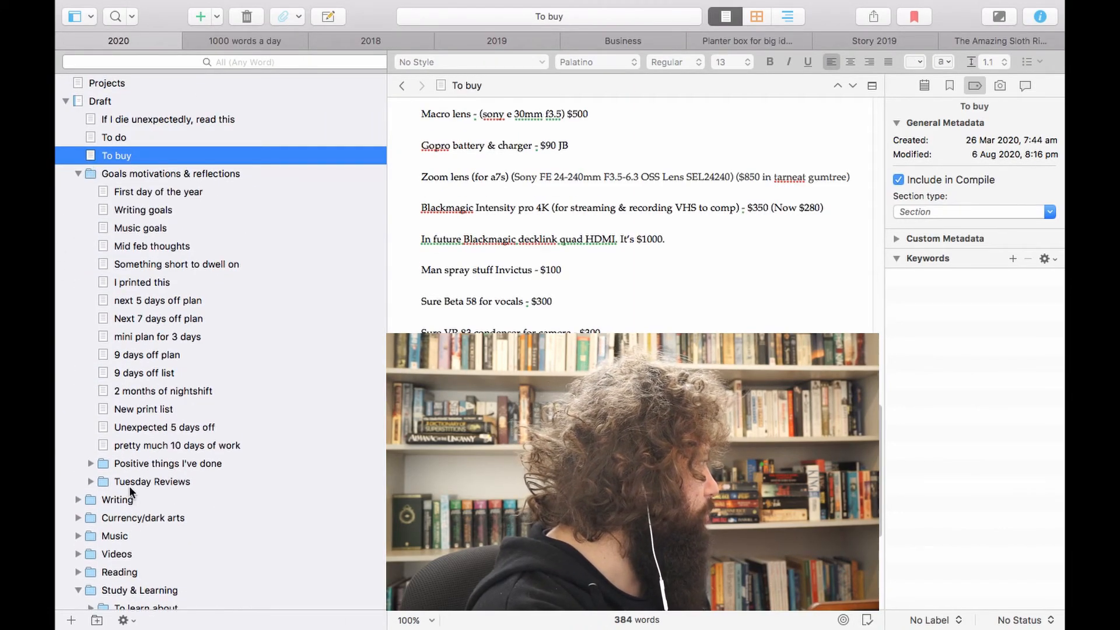
left_click(92, 480)
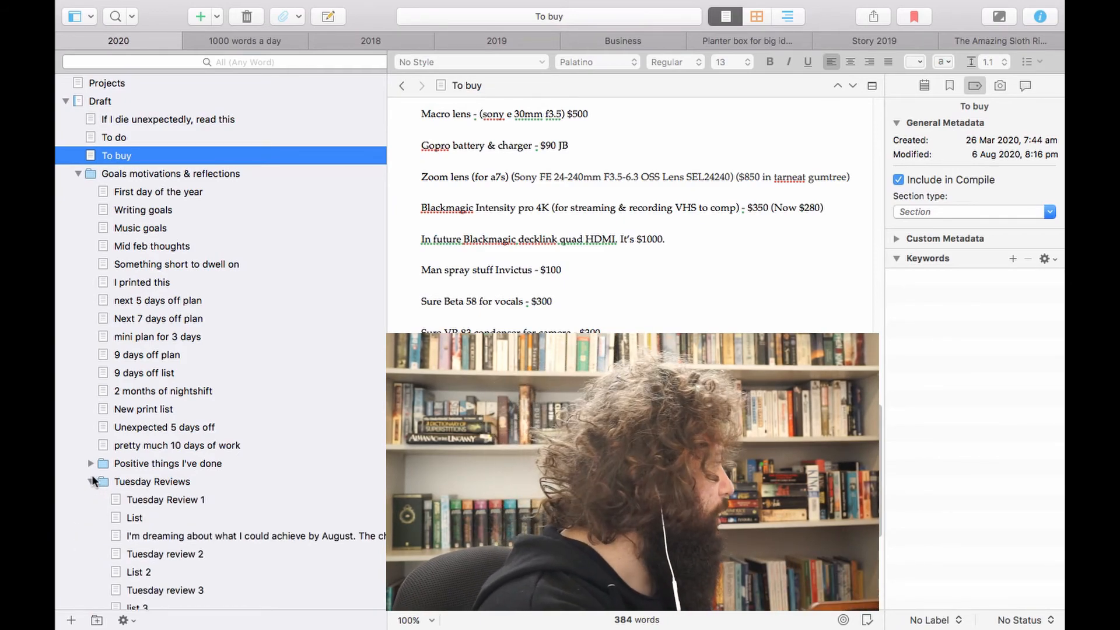
scroll(105, 466, "down", 5)
scroll(122, 460, "down", 3)
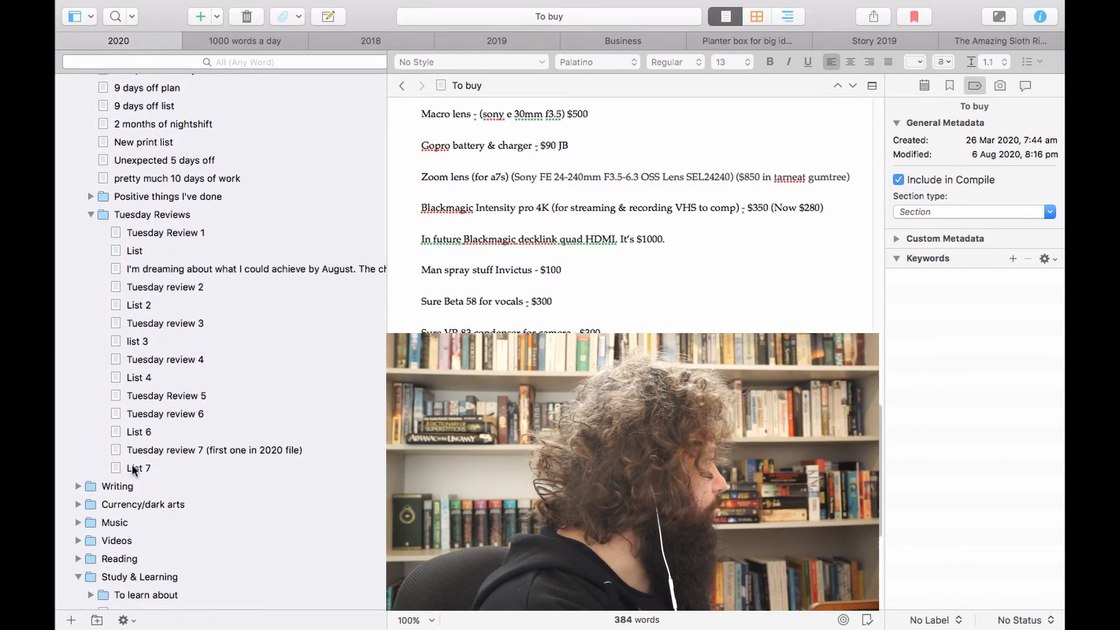
- Open the "Tuesday review 7 (first one in 2020 file)" document and skim through its text
left_click(139, 451)
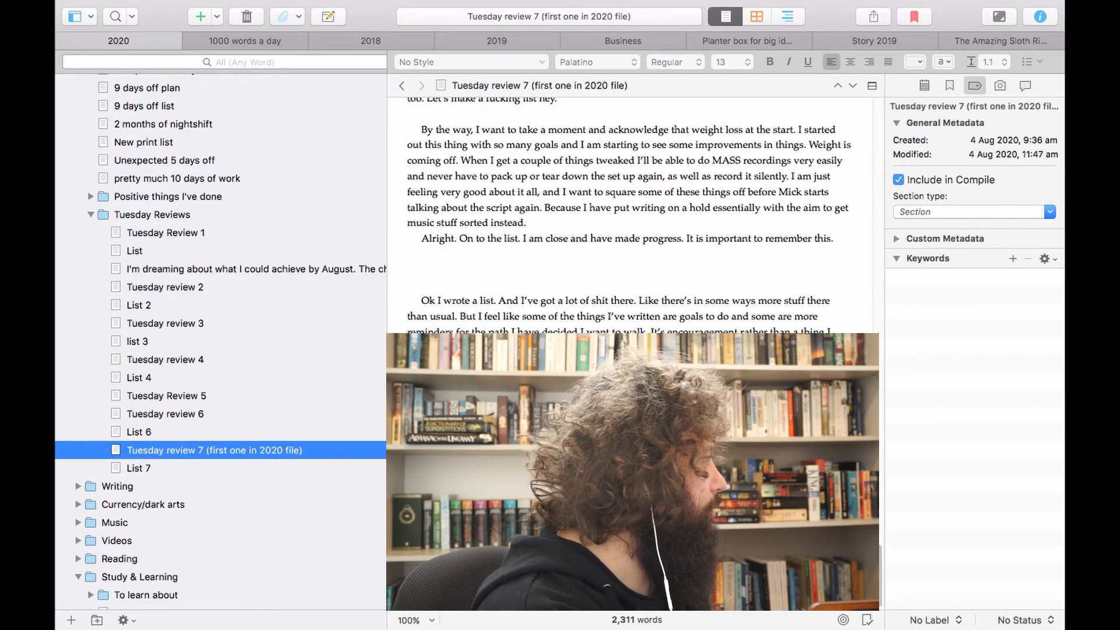
scroll(630, 204, "up", 2)
scroll(630, 210, "up", 15)
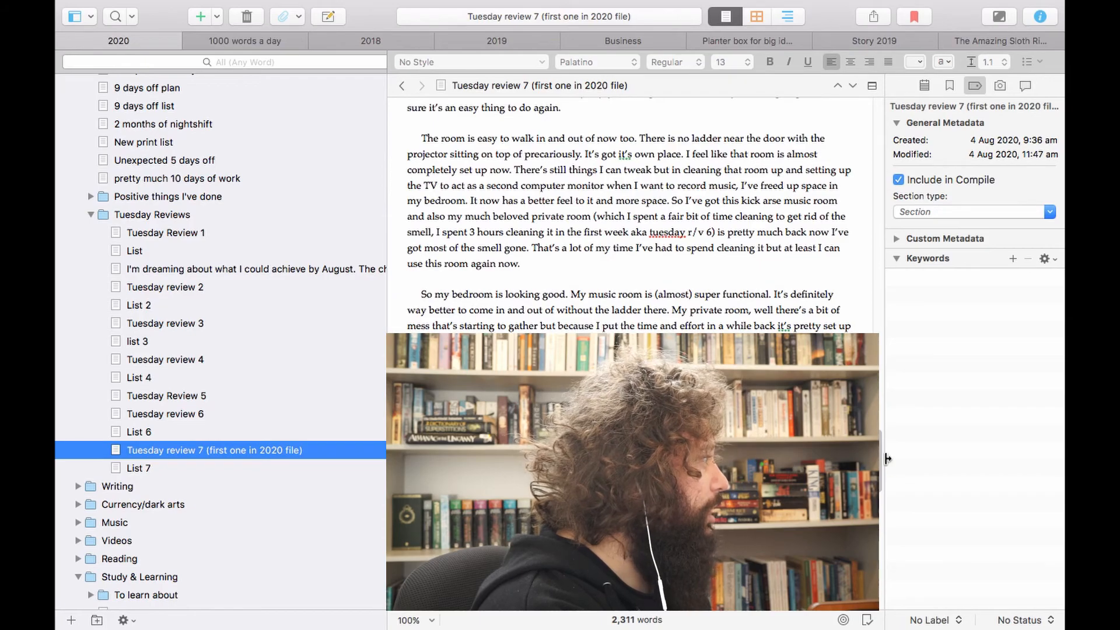
left_click_drag(879, 455, 862, 577)
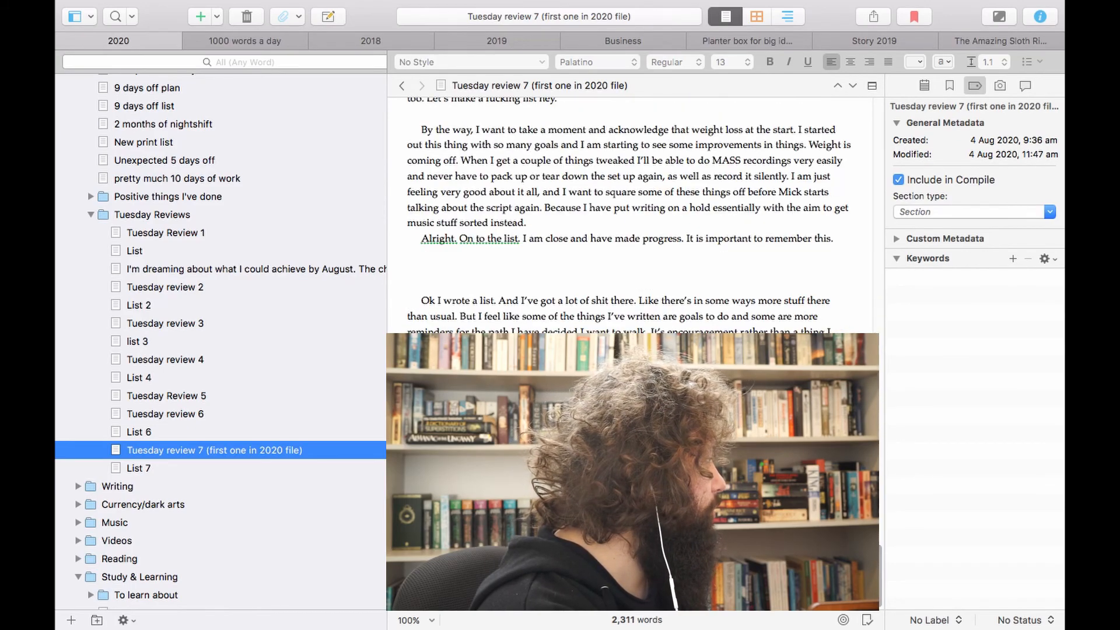
- Open the List 7 document in the 2020 project's Tuesday Reviews folder and look over its creative, business and learning goals
left_click(134, 470)
scroll(728, 302, "up", 3)
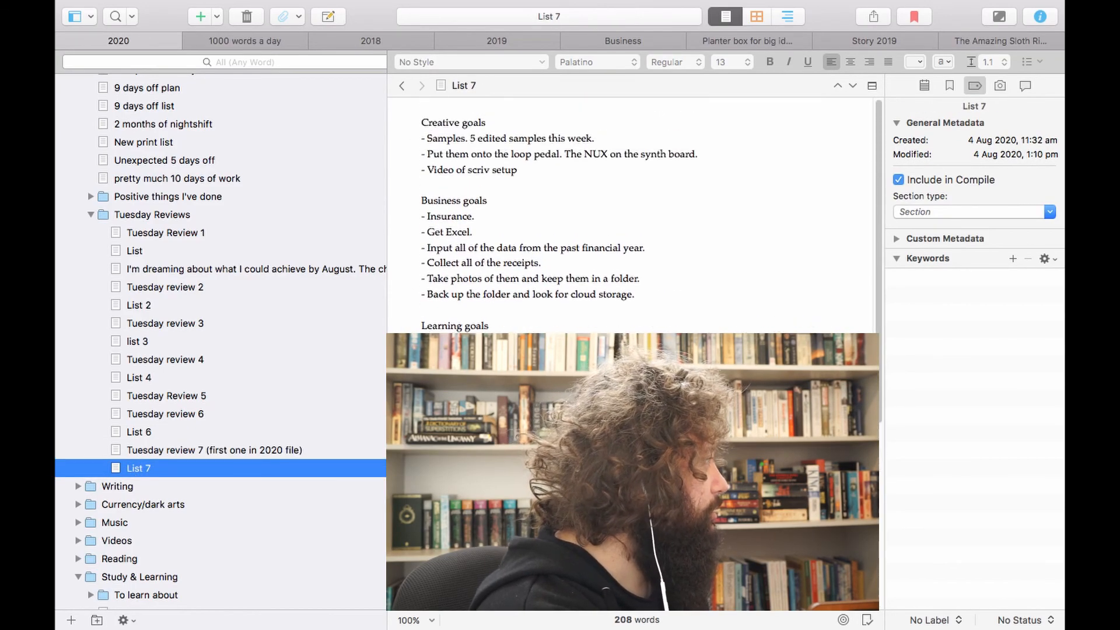
scroll(728, 302, "down", 6)
scroll(630, 216, "up", 3)
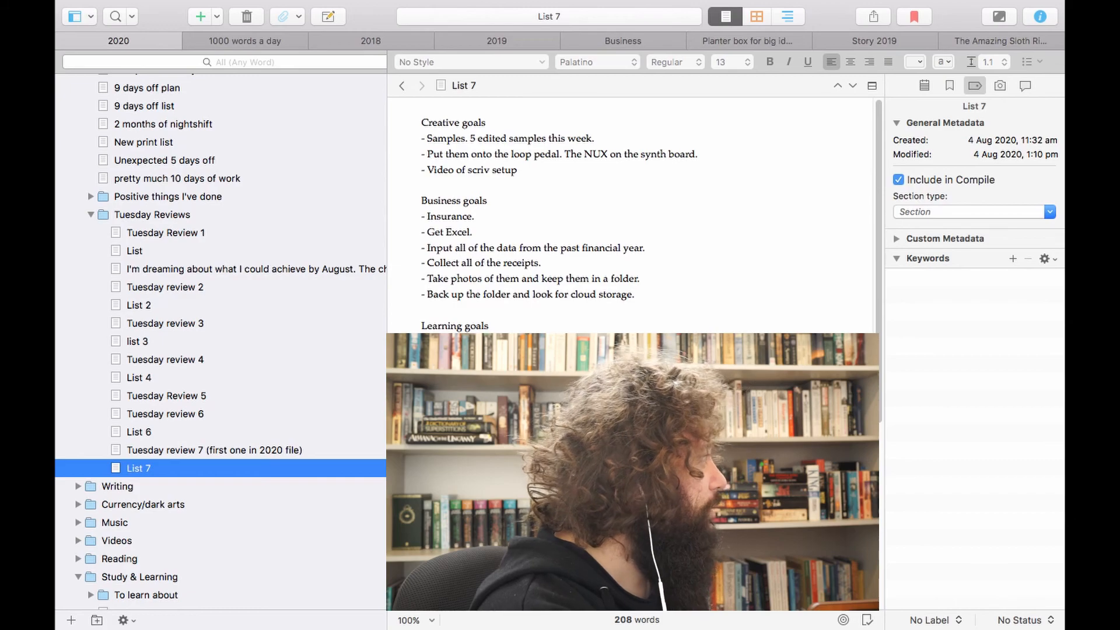